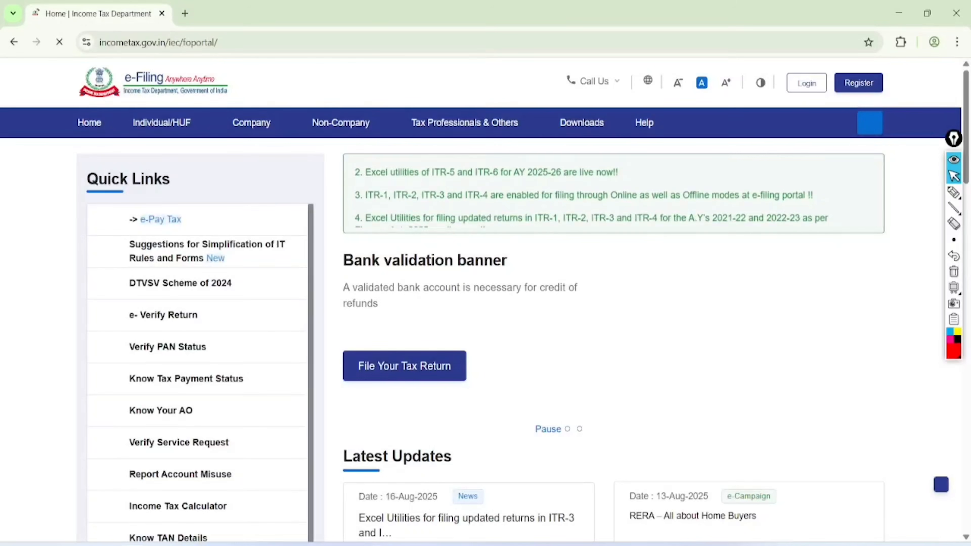
- Circle the portal address and tick Login and Register with the red pen, and clear the markings
click(954, 192)
mouse_move(214, 20)
mouse_down()
mouse_move(121, 17)
mouse_move(226, 15)
mouse_move(174, 30)
mouse_up()
mouse_move(792, 65)
mouse_down()
mouse_move(840, 29)
mouse_move(910, 25)
mouse_up()
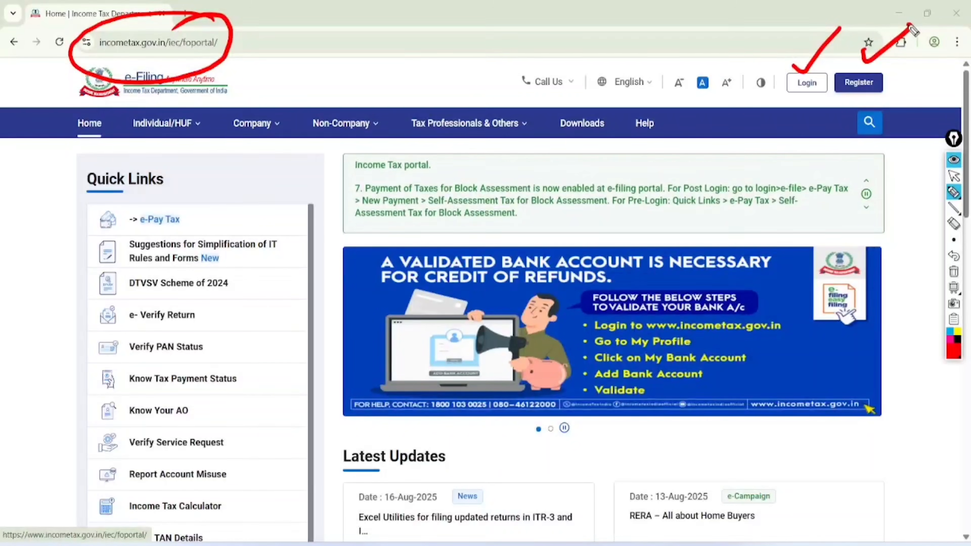
click(953, 176)
click(954, 271)
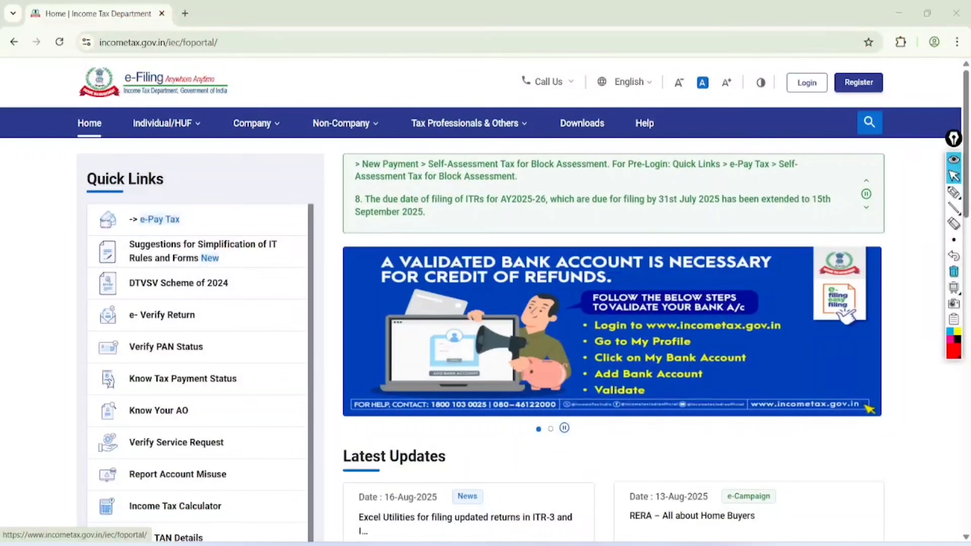
- Open the new account registration page of the e-filing portal
click(858, 83)
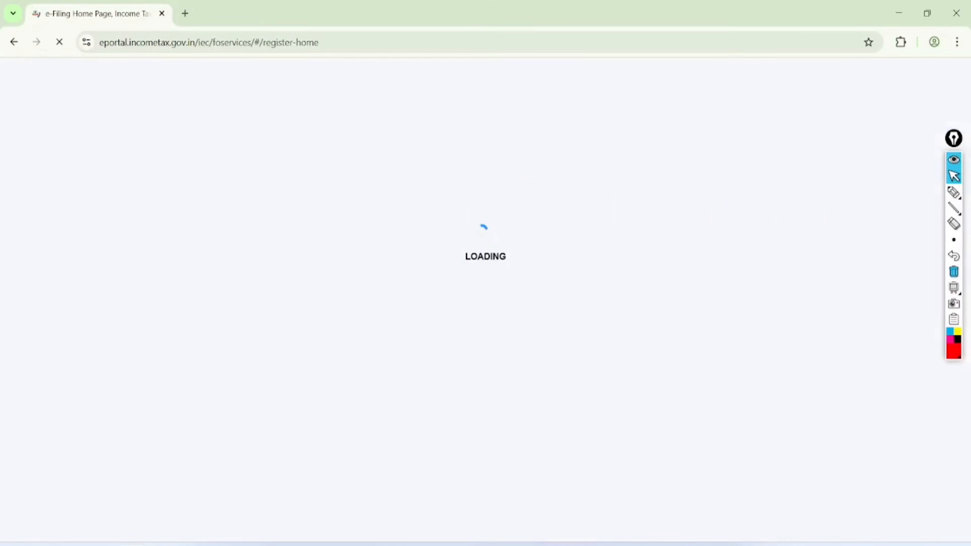
- Mark the four registration stages, the Let's Get Started heading and the Taxpayer and Others options in red, and clear the markings
click(953, 192)
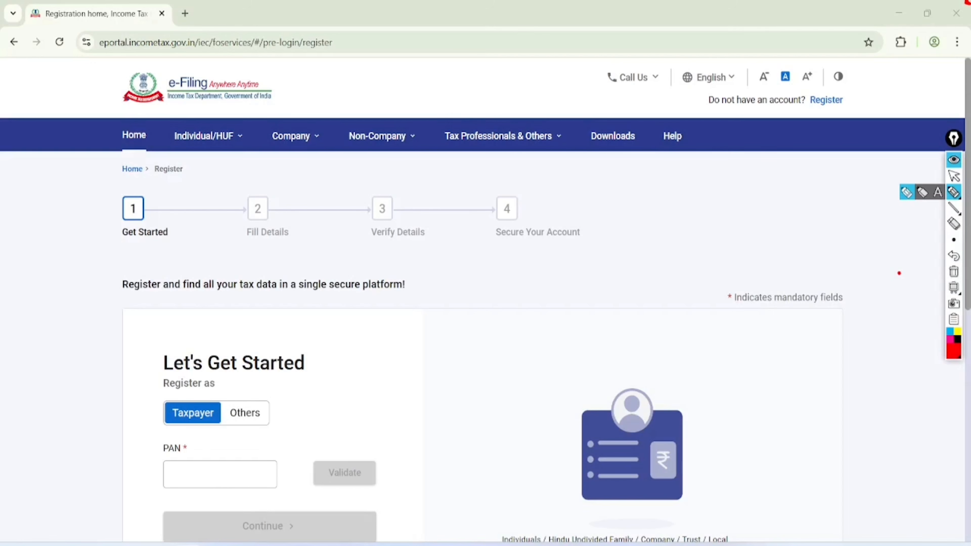
mouse_move(173, 172)
mouse_down()
mouse_move(169, 260)
mouse_move(115, 185)
mouse_up()
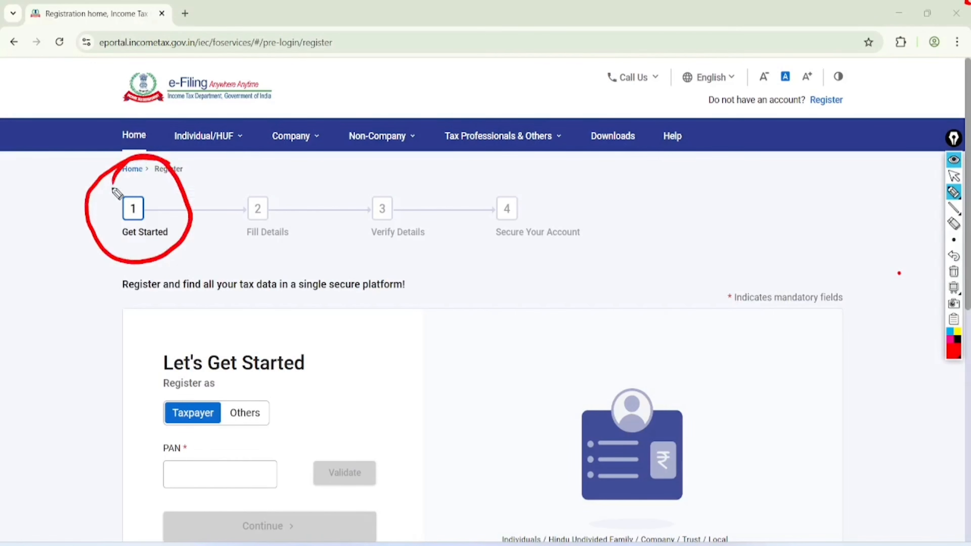
mouse_move(293, 168)
mouse_down()
mouse_move(223, 173)
mouse_move(310, 201)
mouse_move(246, 169)
mouse_up()
mouse_move(420, 169)
mouse_down()
mouse_move(364, 165)
mouse_move(447, 212)
mouse_move(359, 192)
mouse_up()
mouse_move(566, 184)
mouse_down()
mouse_move(508, 153)
mouse_move(606, 216)
mouse_move(493, 174)
mouse_up()
mouse_move(331, 330)
mouse_down()
mouse_move(226, 319)
mouse_move(195, 374)
mouse_move(317, 317)
mouse_move(288, 313)
mouse_up()
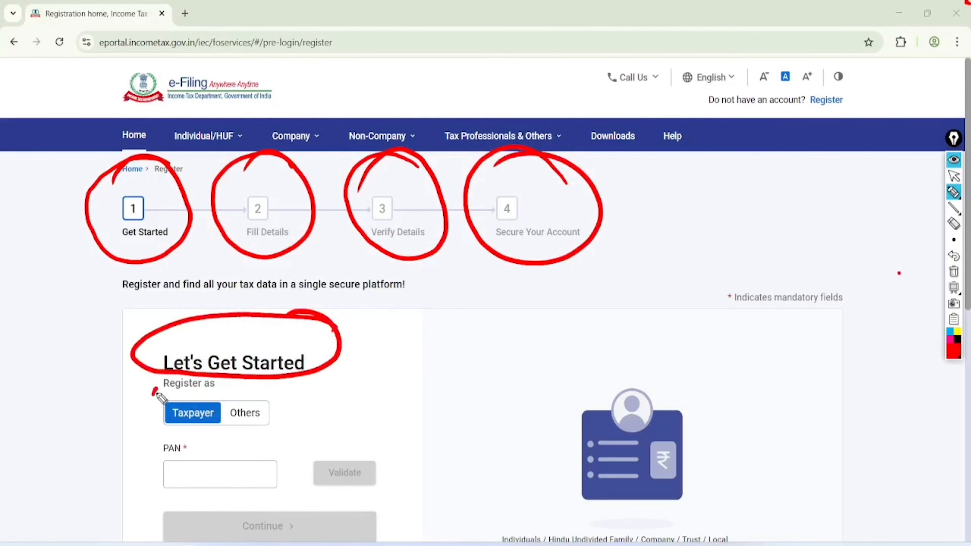
drag(153, 394, 230, 383)
drag(130, 414, 173, 399)
mouse_move(260, 411)
mouse_down()
mouse_move(272, 421)
mouse_move(316, 386)
mouse_up()
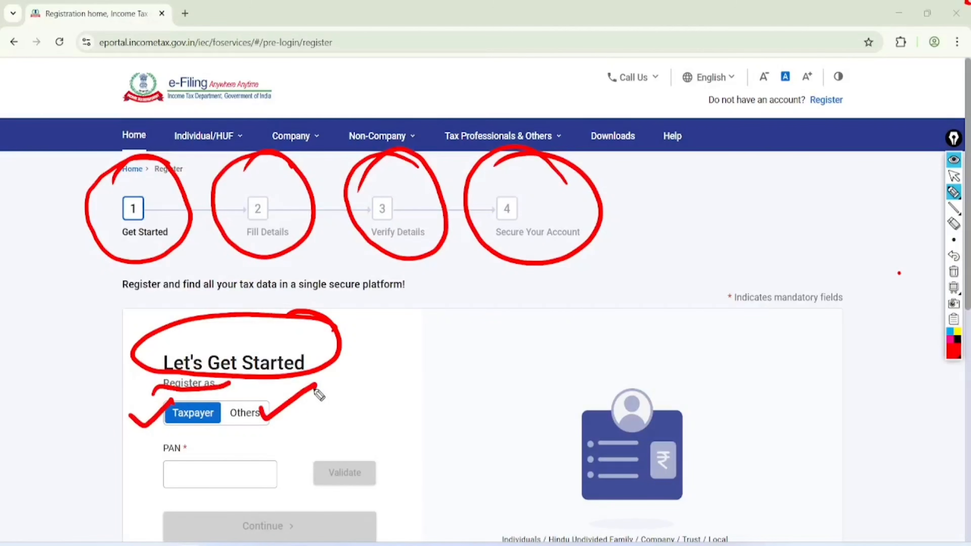
click(954, 272)
click(953, 176)
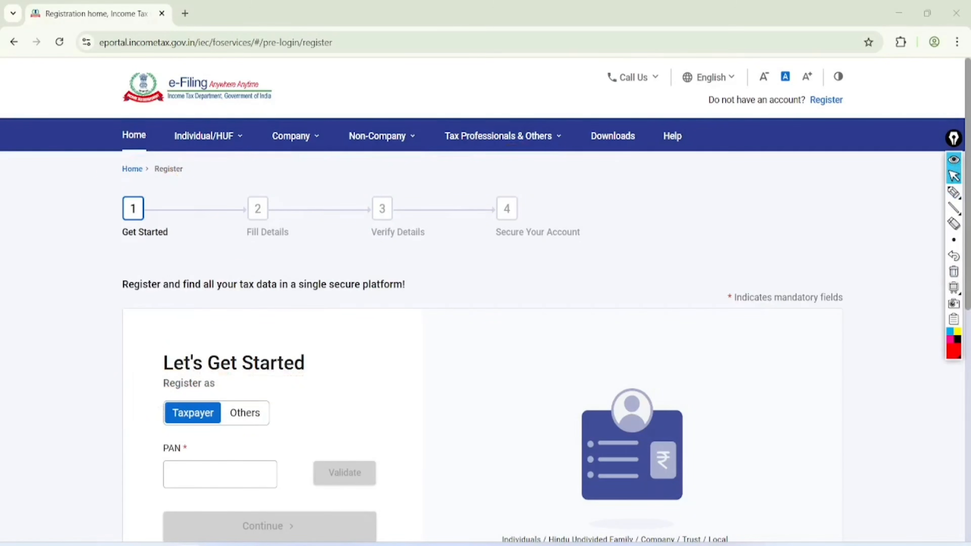
- Set the registration type to Others and open the list of categories
scroll(485, 329, down, 5)
click(246, 218)
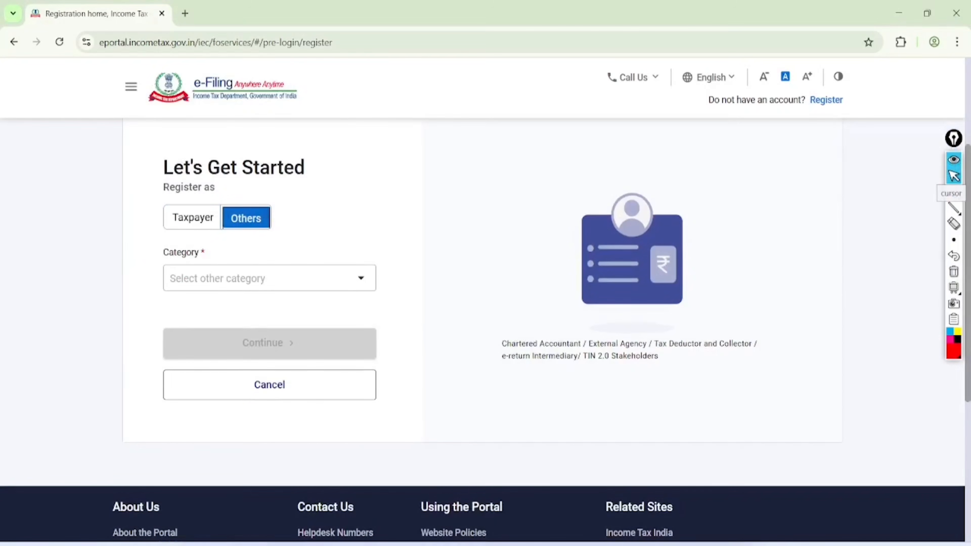
click(269, 278)
- Tick each category from Tax Deductor and Collector to Non-Residents with the red pen, and clear the markings
click(953, 192)
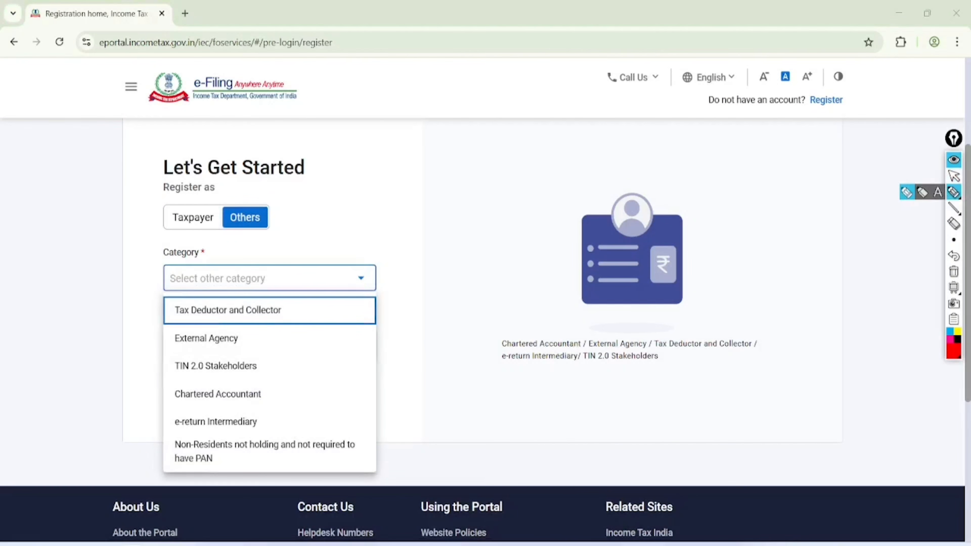
mouse_move(291, 302)
mouse_down()
mouse_move(321, 306)
mouse_move(369, 269)
mouse_up()
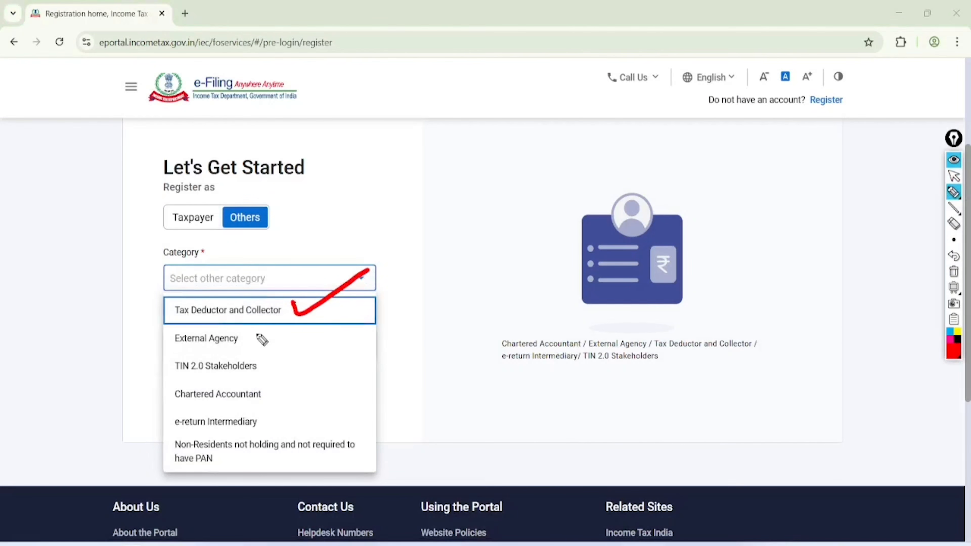
mouse_move(252, 334)
mouse_down()
mouse_move(274, 333)
mouse_move(331, 300)
mouse_up()
mouse_move(267, 351)
mouse_down()
mouse_move(278, 364)
mouse_move(330, 330)
mouse_up()
drag(270, 383, 337, 364)
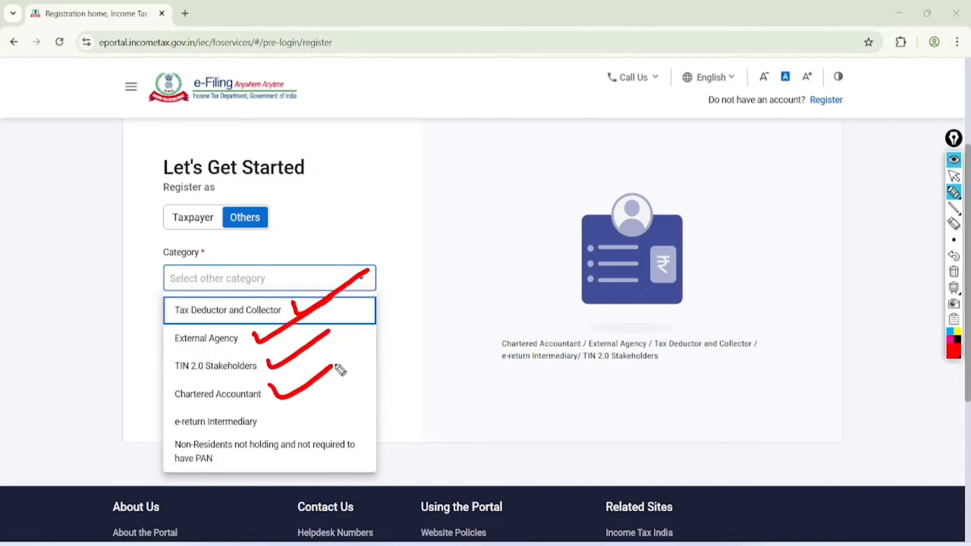
mouse_move(273, 411)
mouse_down()
mouse_move(290, 421)
mouse_move(327, 392)
mouse_up()
mouse_move(314, 435)
mouse_down()
mouse_move(322, 446)
mouse_move(383, 420)
mouse_up()
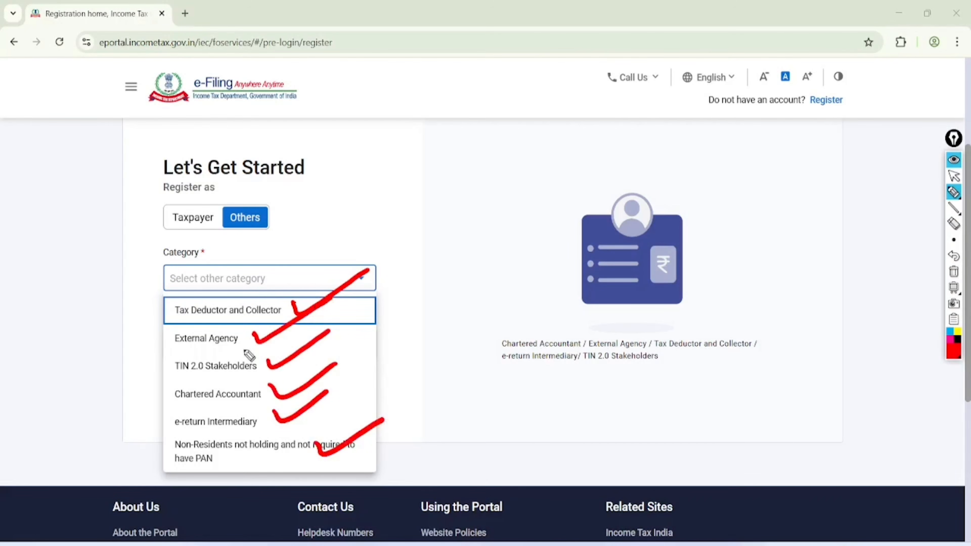
click(954, 176)
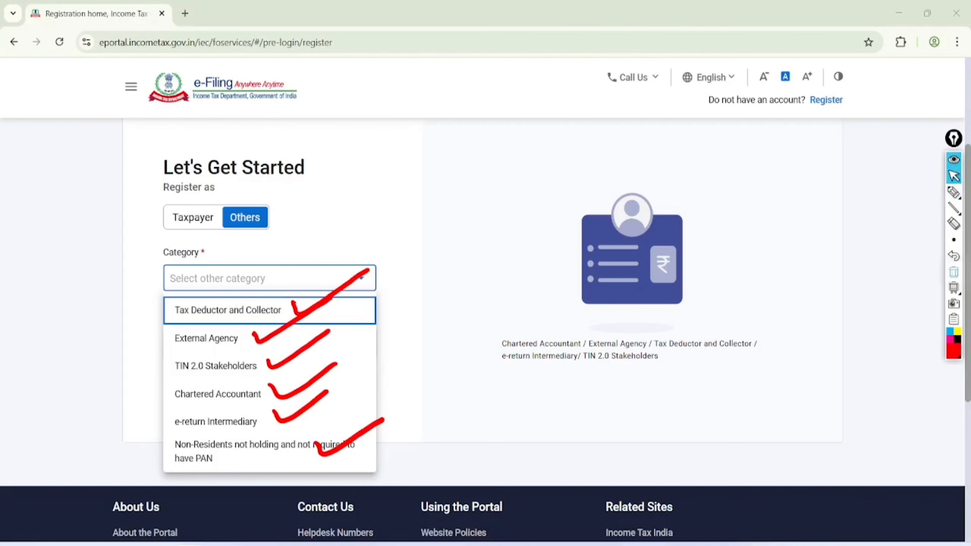
click(954, 272)
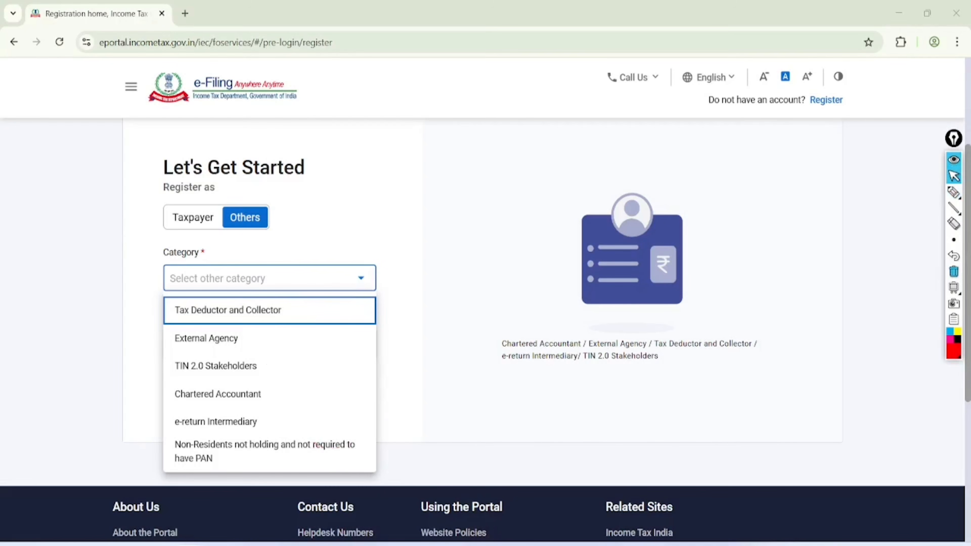
click(954, 192)
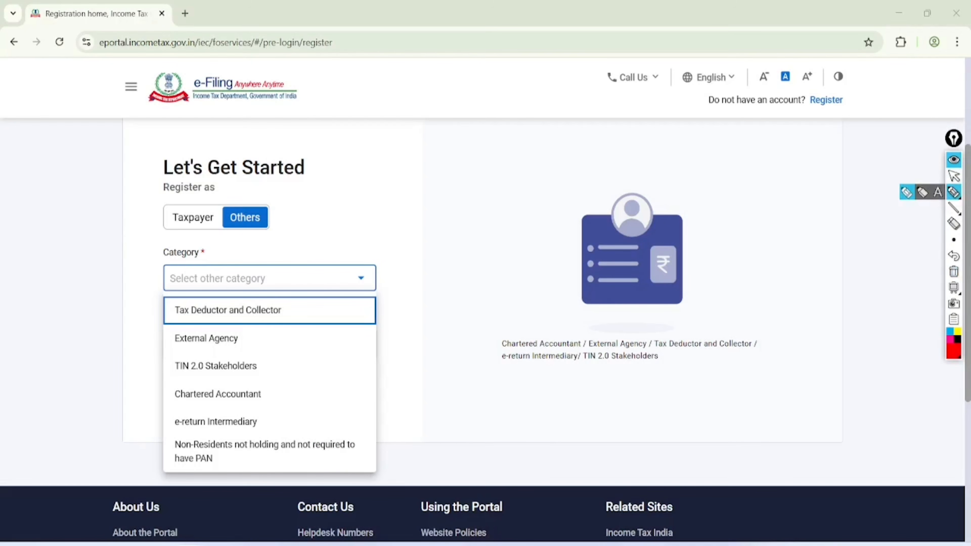
click(954, 176)
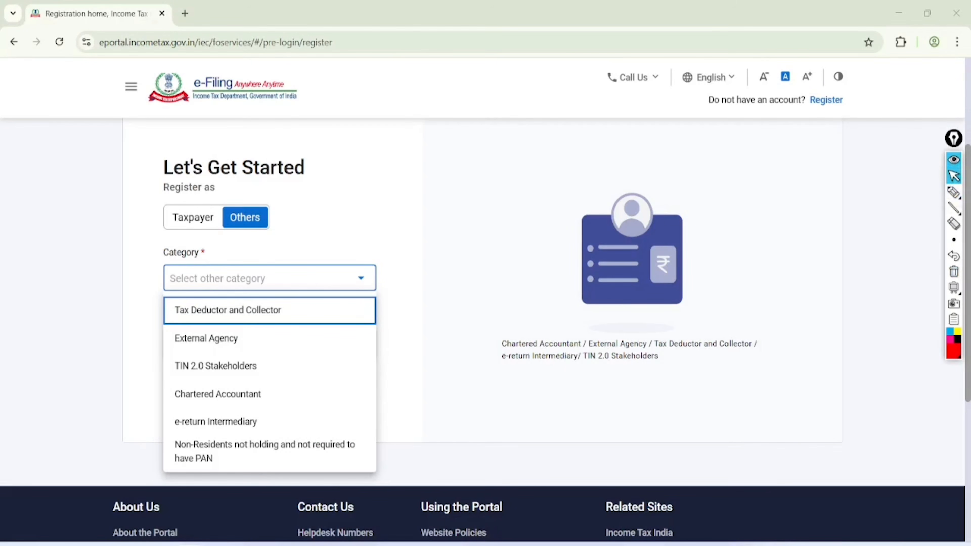
- Set the registration type to Taxpayer, enter the PAN and validate it
click(193, 218)
click(193, 217)
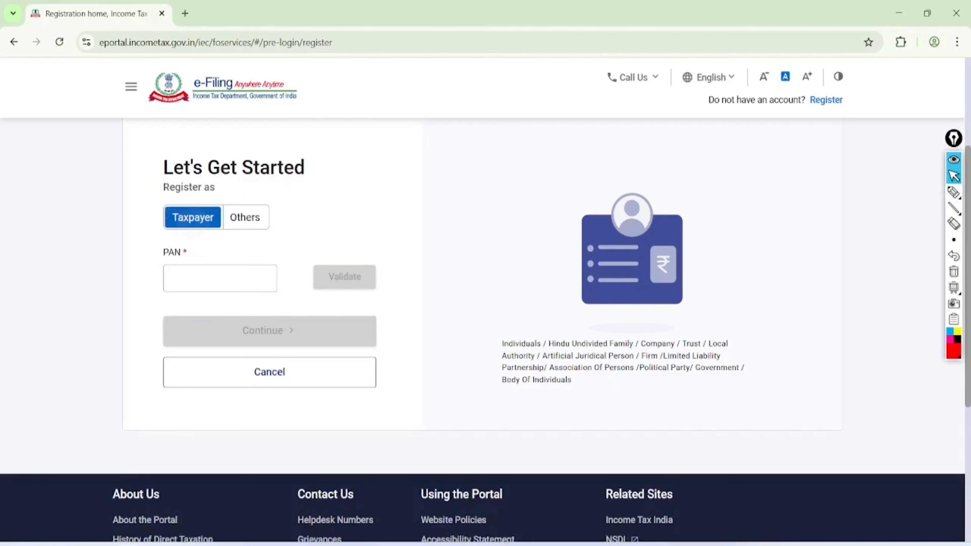
click(219, 278)
scroll(220, 278, down, 1)
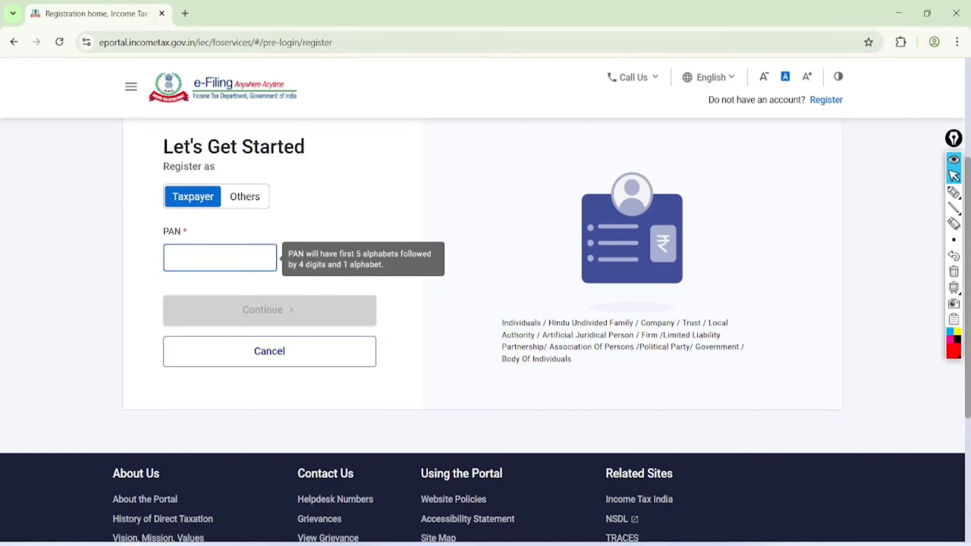
key(Tab)
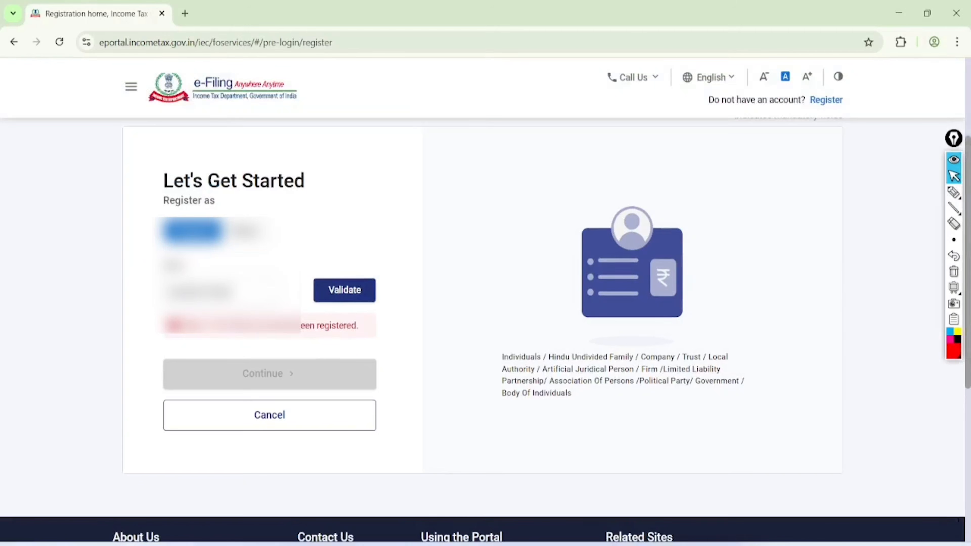
- Circle the error message below the PAN field in red, and clear the marking
click(954, 192)
mouse_move(196, 340)
mouse_down()
mouse_move(268, 346)
mouse_move(389, 330)
mouse_move(279, 318)
mouse_move(195, 328)
mouse_move(202, 345)
mouse_up()
click(953, 176)
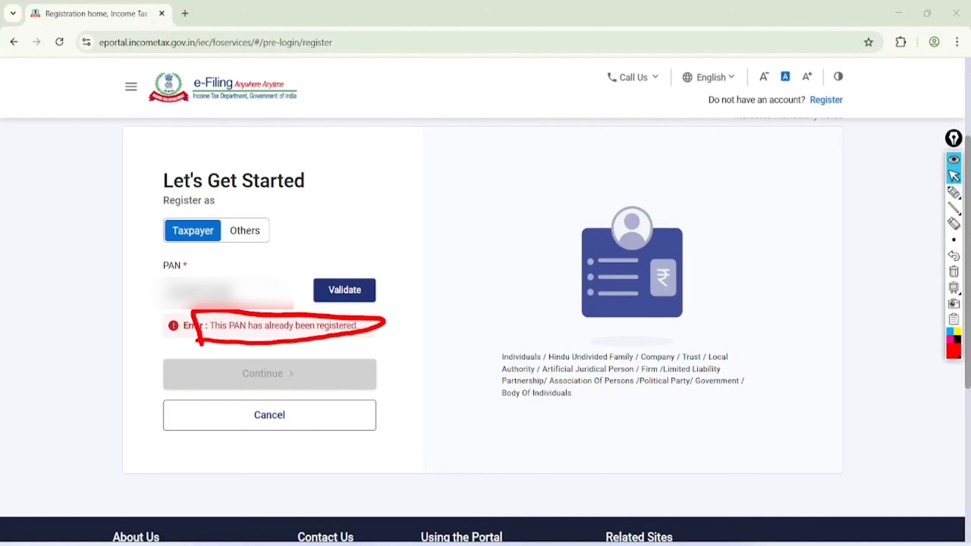
click(953, 272)
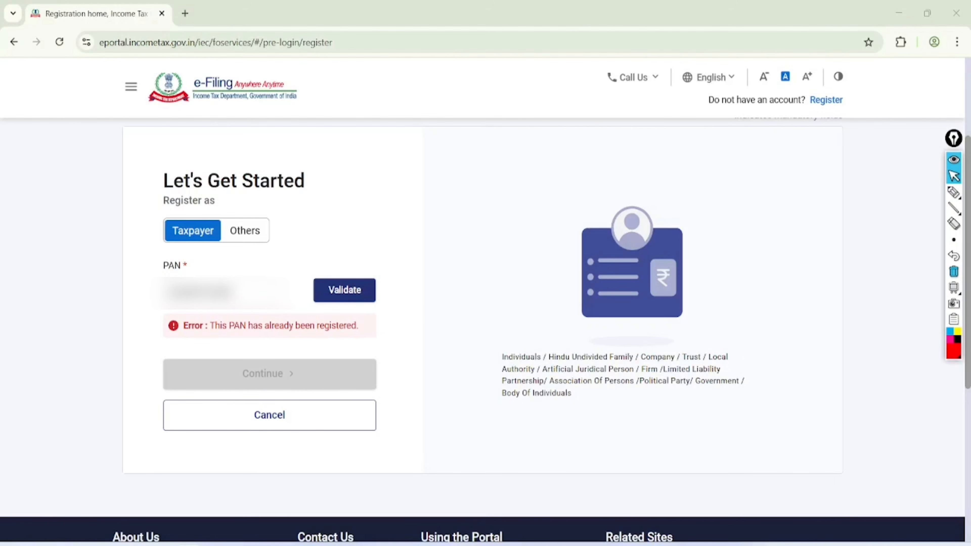
- Erase the rejected PAN and enter a different PAN in its place
click(230, 293)
key(BackSpace)
key(BackSpace)
key(BackSpace)
key(BackSpace)
key(BackSpace)
key(BackSpace)
key(BackSpace)
key(BackSpace)
key(BackSpace)
key(BackSpace)
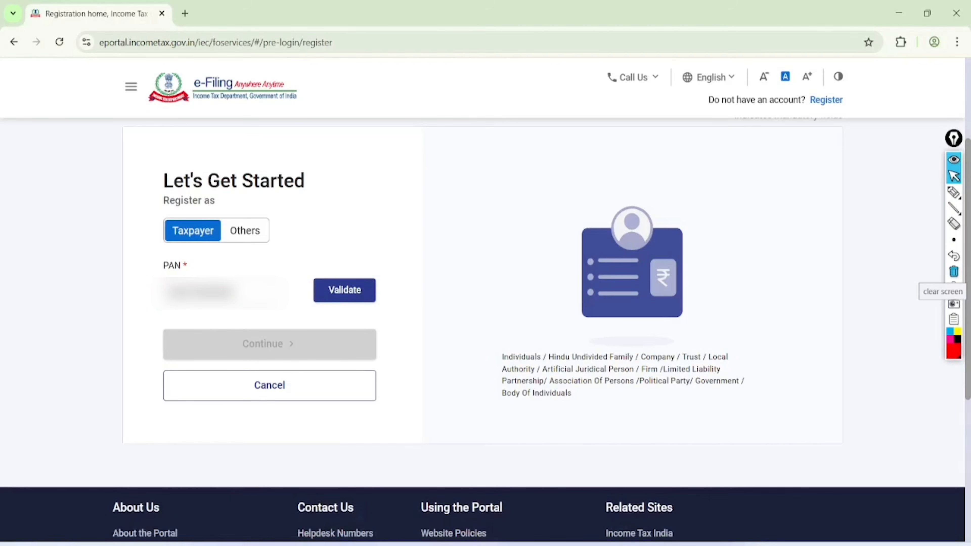
- Circle the Validate option in red, clear the marking and validate the replacement PAN
click(953, 192)
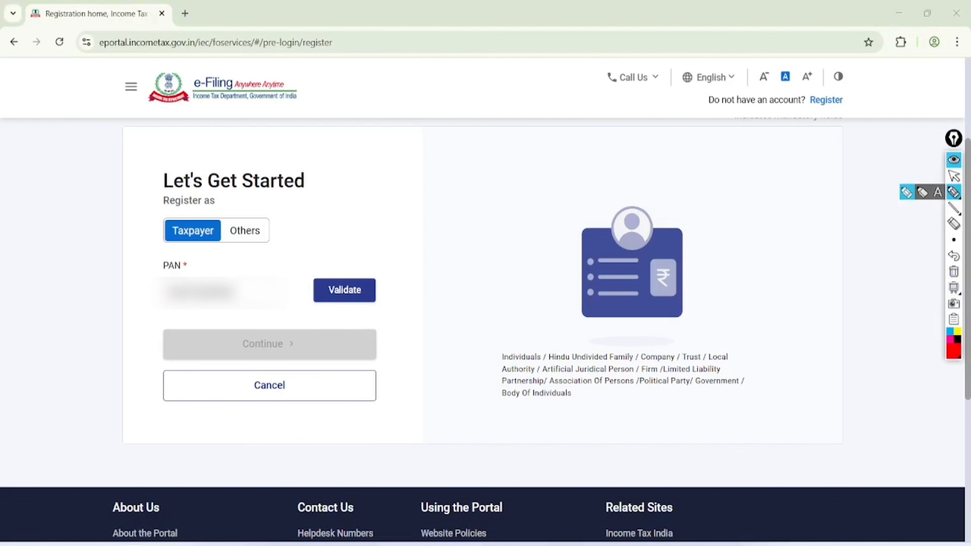
mouse_move(390, 245)
mouse_down()
mouse_move(340, 246)
mouse_move(403, 284)
mouse_move(346, 252)
mouse_up()
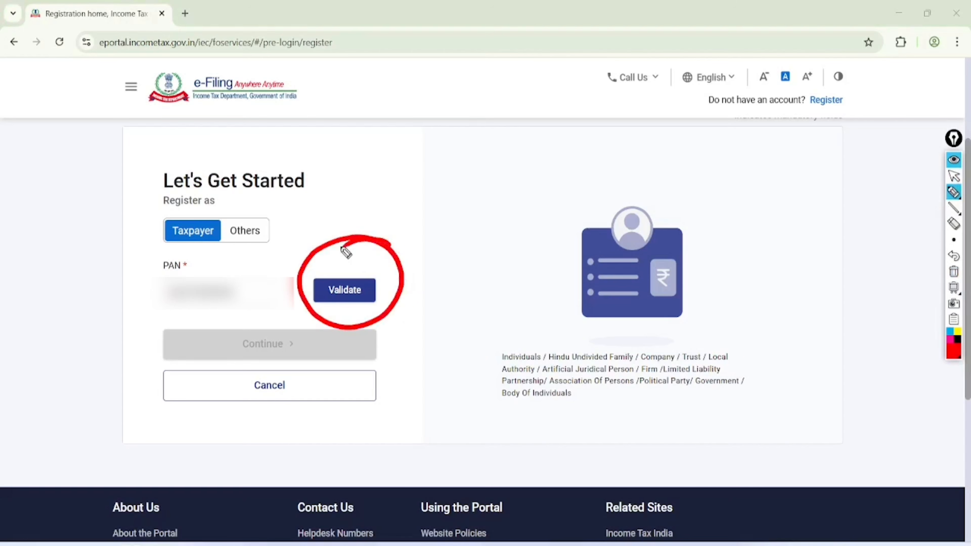
click(953, 176)
click(345, 290)
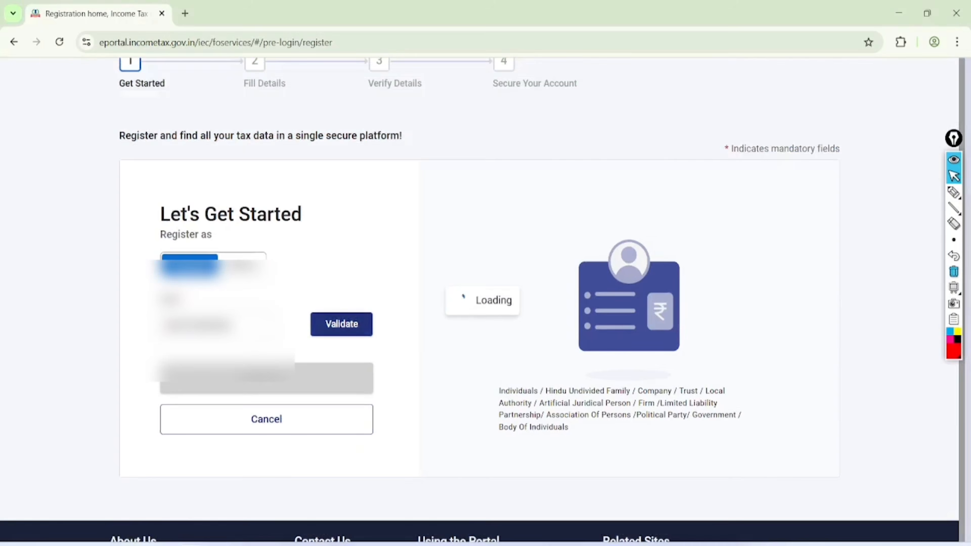
- Circle the PAN validation message and underline the individual taxpayer question in red, and clear the markings
click(953, 192)
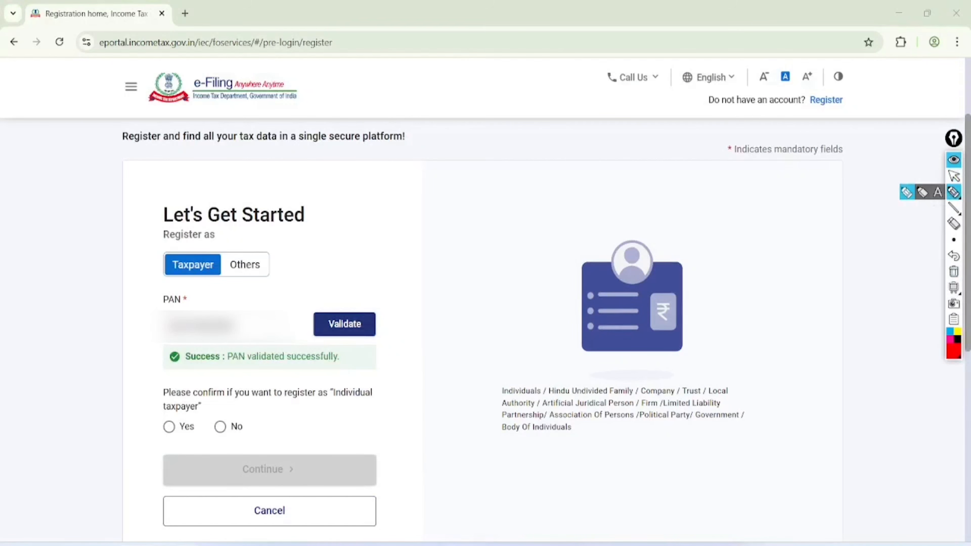
mouse_move(168, 377)
mouse_down()
mouse_move(267, 373)
mouse_move(359, 350)
mouse_move(198, 347)
mouse_move(160, 373)
mouse_move(193, 401)
mouse_move(371, 401)
mouse_up()
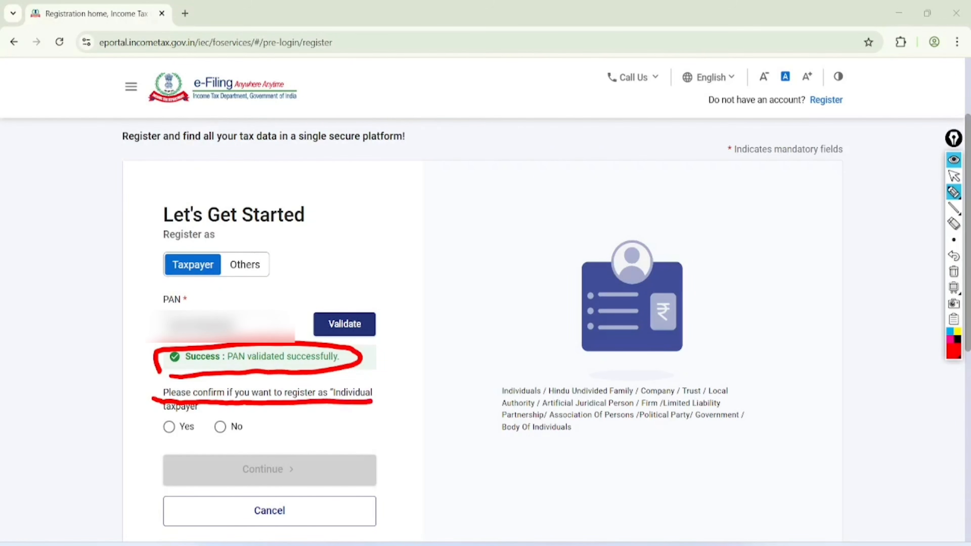
drag(161, 417, 209, 413)
click(953, 175)
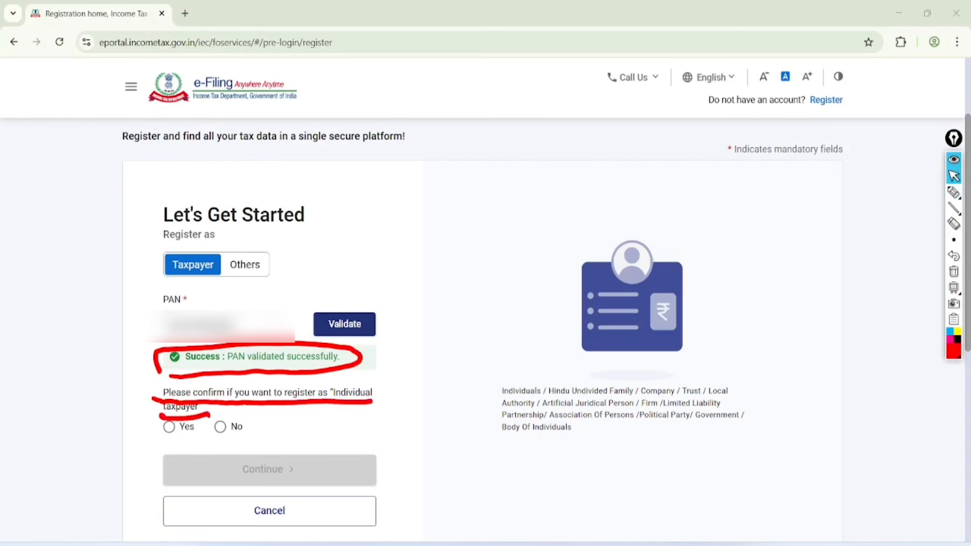
click(953, 271)
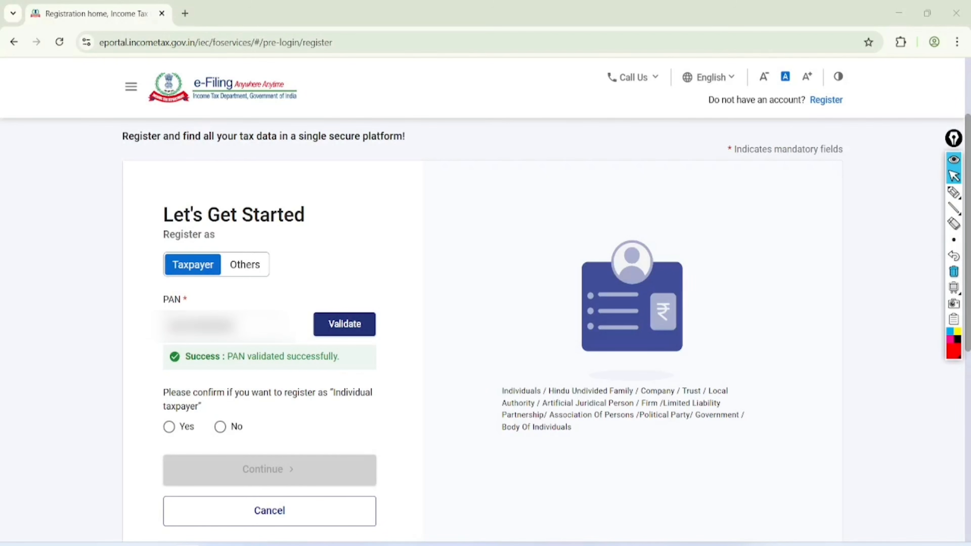
- Answer Yes to registering as an individual taxpayer, continue, and agree to validate the details with the UIDAI database
click(169, 427)
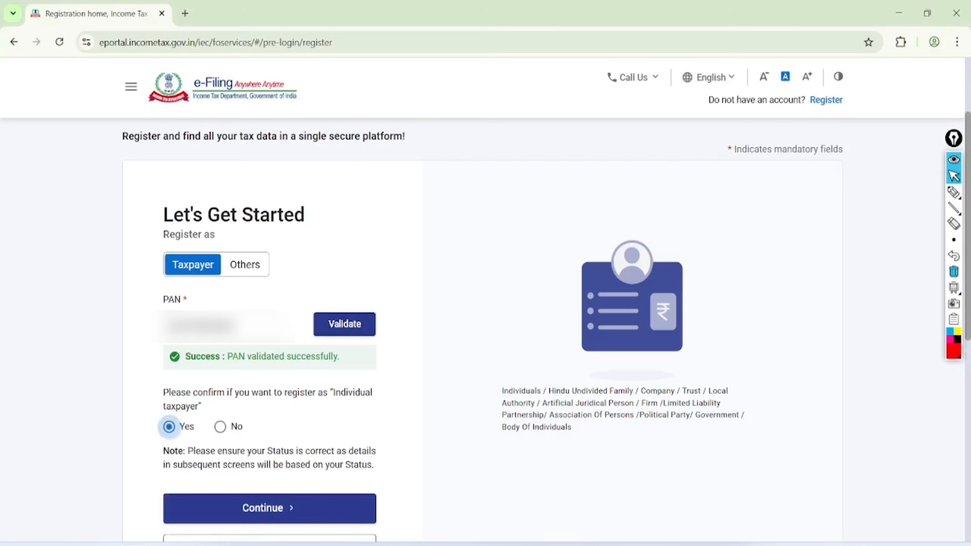
scroll(169, 426, down, 6)
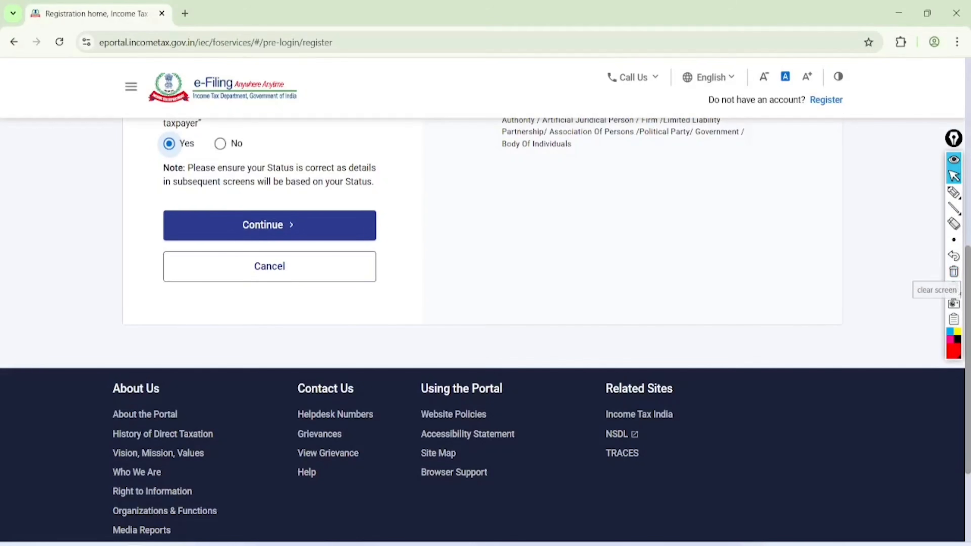
click(269, 225)
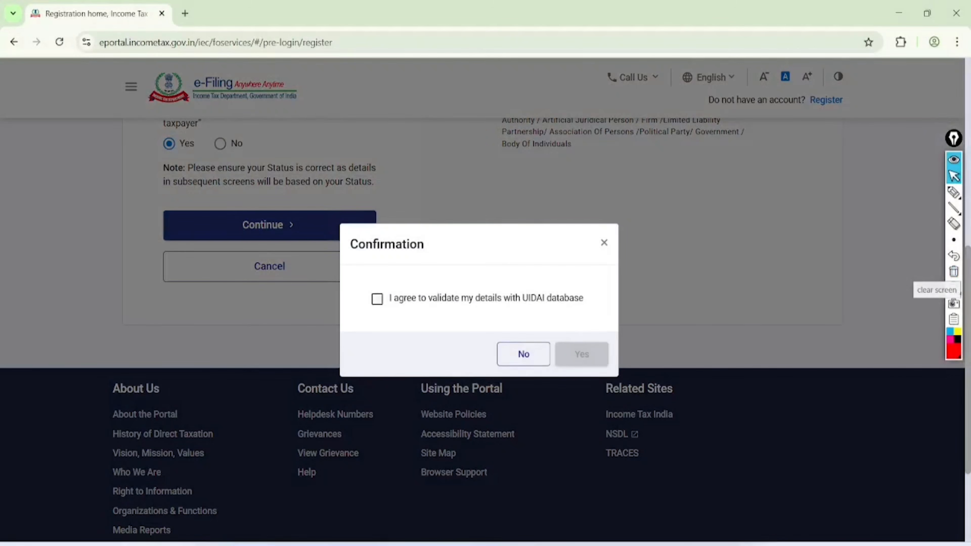
click(377, 299)
- Circle "UIDAI database" in the confirmation dialog, write and circle "Aadhar OTP" above it in red, and clear the markings
click(954, 192)
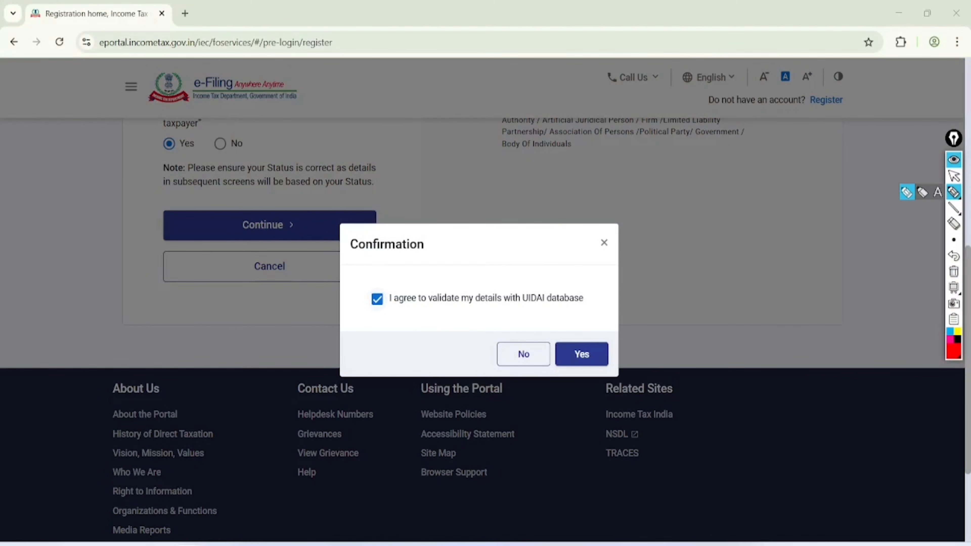
mouse_move(510, 316)
mouse_down()
mouse_move(560, 314)
mouse_move(606, 291)
mouse_move(519, 319)
mouse_up()
mouse_move(400, 171)
mouse_down()
mouse_move(390, 165)
mouse_move(423, 145)
mouse_move(457, 145)
mouse_move(490, 112)
mouse_move(524, 97)
mouse_up()
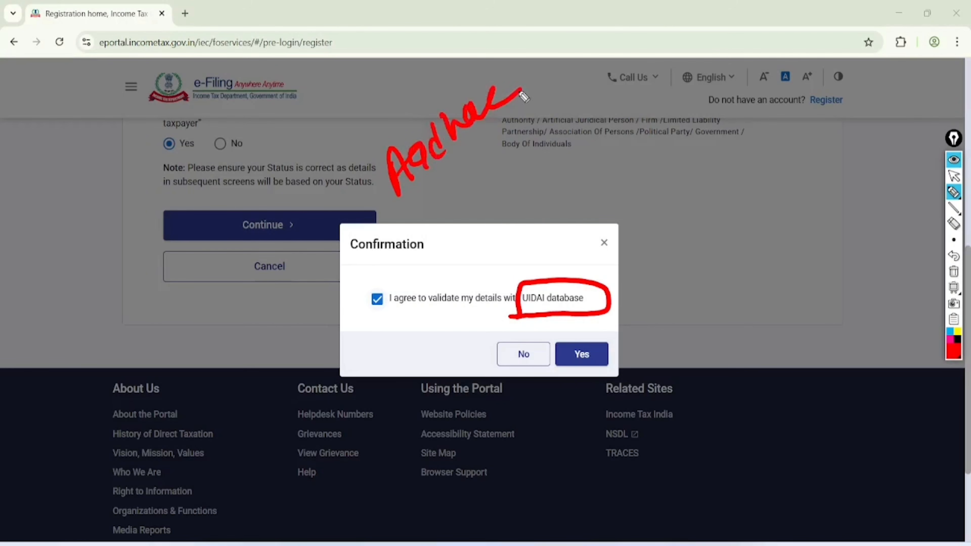
mouse_move(443, 181)
mouse_down()
mouse_move(451, 185)
mouse_move(441, 181)
mouse_up()
mouse_move(456, 170)
mouse_down()
mouse_move(479, 155)
mouse_move(478, 184)
mouse_up()
drag(481, 156, 491, 180)
mouse_move(480, 154)
mouse_down()
mouse_move(490, 148)
mouse_move(484, 166)
mouse_up()
mouse_move(527, 71)
mouse_down()
mouse_move(442, 39)
mouse_move(526, 71)
mouse_move(456, 61)
mouse_up()
click(953, 176)
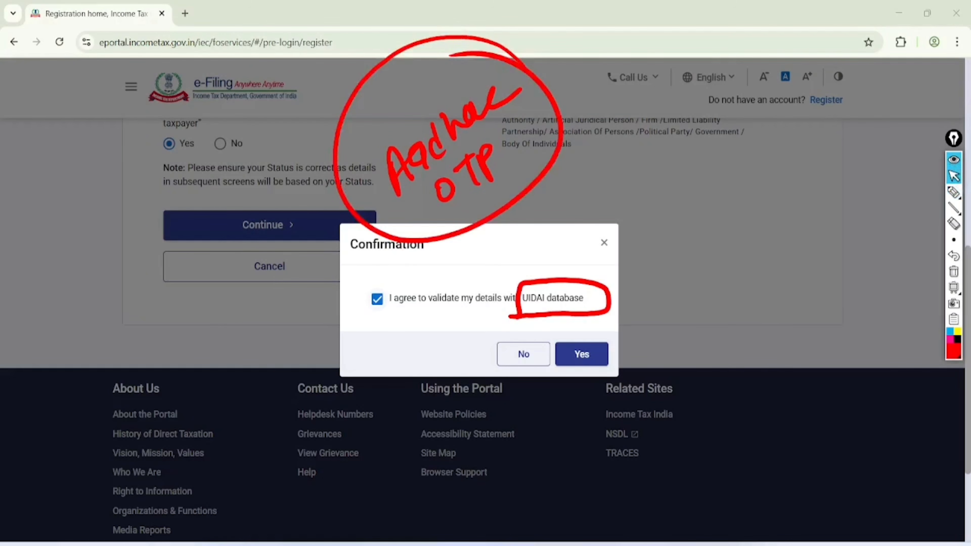
click(954, 272)
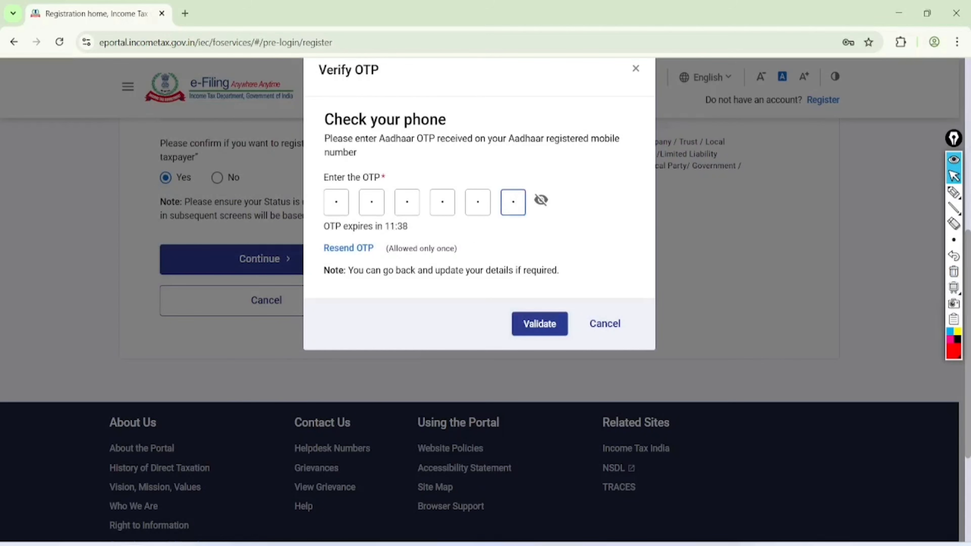
- Submit the Aadhaar OTP for validation and proceed to the start of the Basic Details form
key(Return)
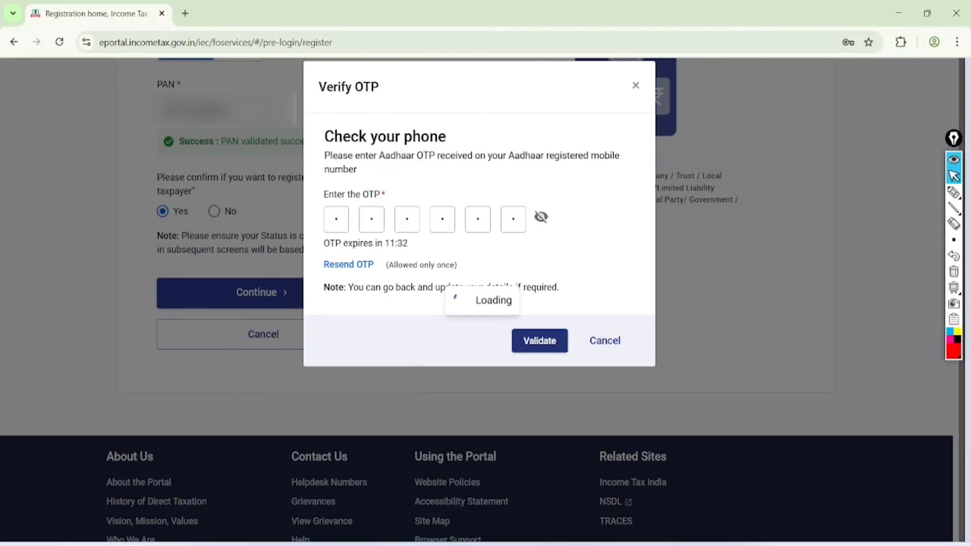
scroll(486, 329, up, 7)
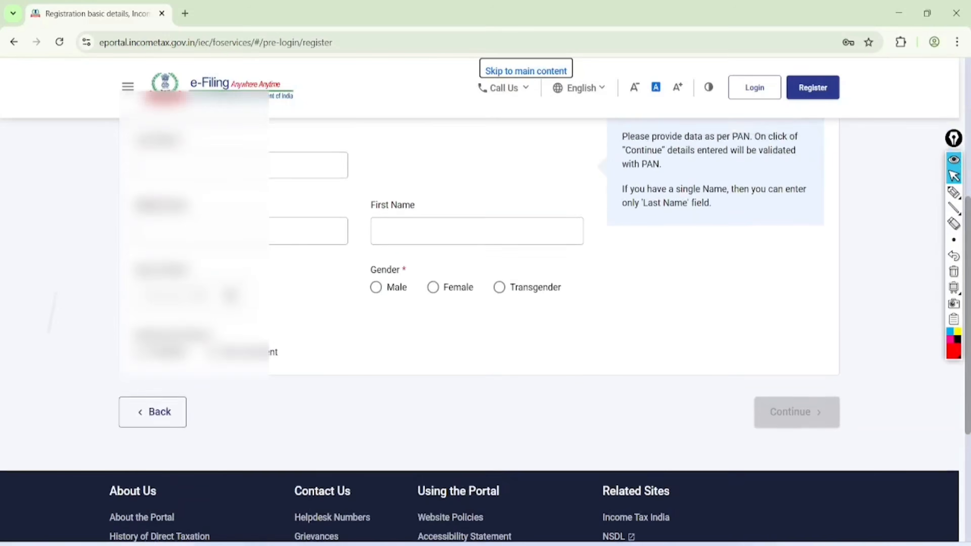
scroll(485, 330, up, 2)
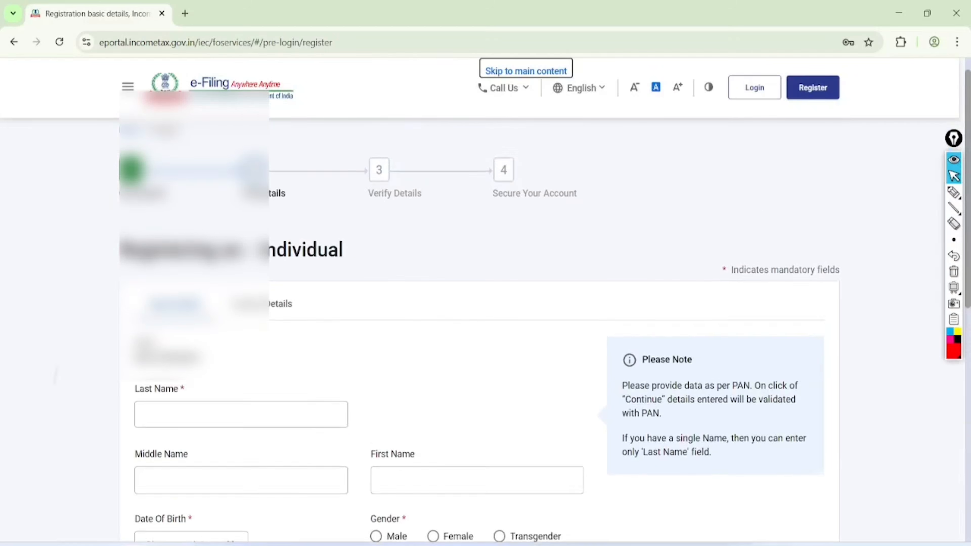
- Circle the completed Get Started stage and the Basic Details and Contact Details headings in red, and clear the markings
click(953, 193)
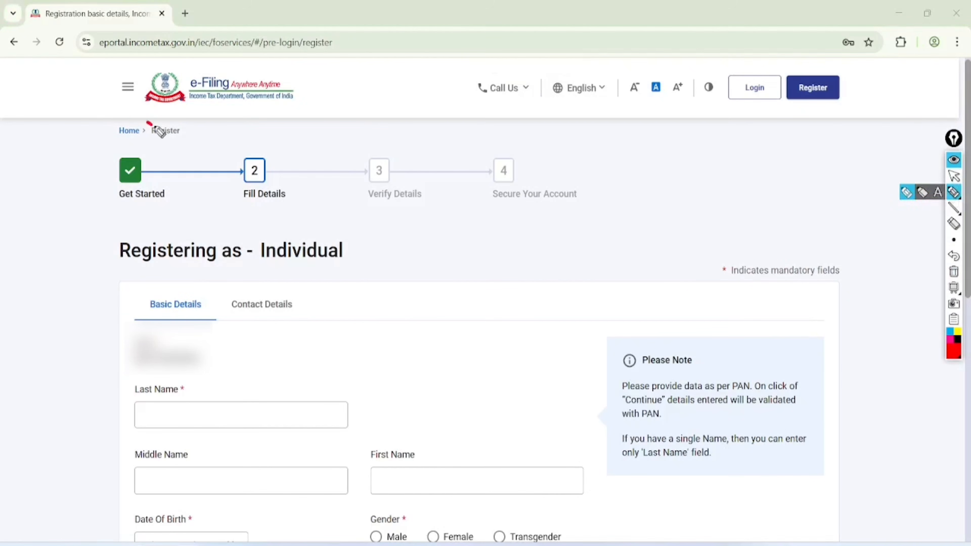
mouse_move(146, 126)
mouse_down()
mouse_move(135, 223)
mouse_move(112, 169)
mouse_up()
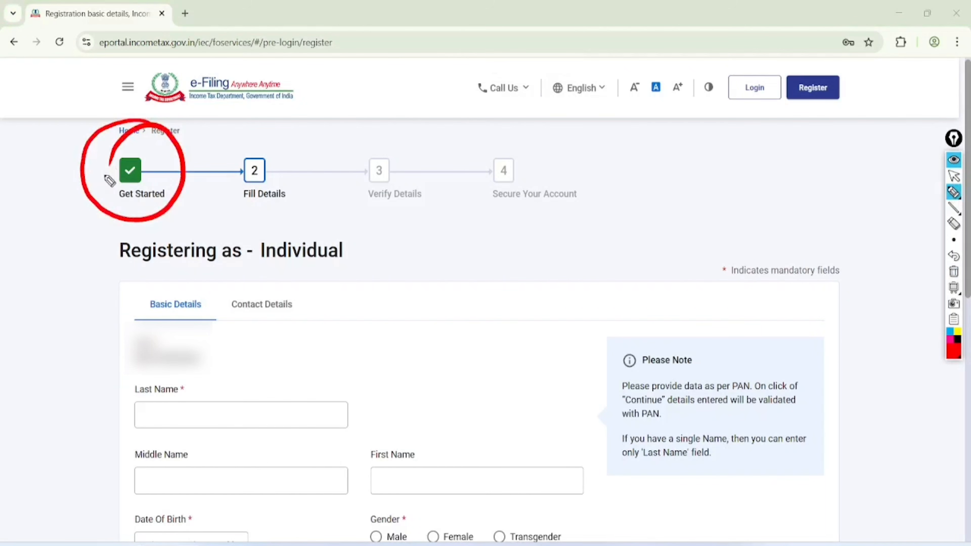
mouse_move(209, 291)
mouse_down()
mouse_move(175, 280)
mouse_move(160, 335)
mouse_move(195, 285)
mouse_move(192, 295)
mouse_up()
mouse_move(314, 296)
mouse_down()
mouse_move(269, 273)
mouse_move(301, 330)
mouse_move(300, 278)
mouse_up()
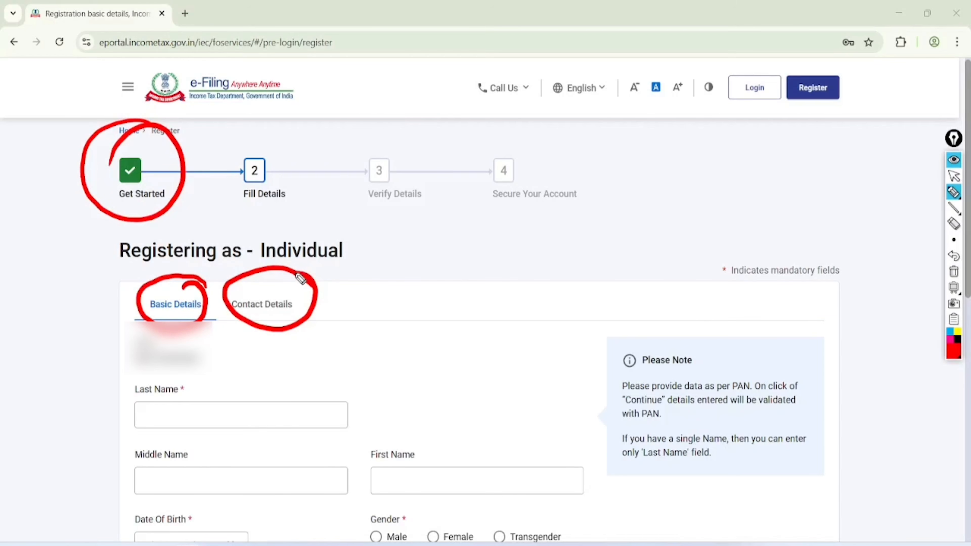
click(953, 176)
click(953, 272)
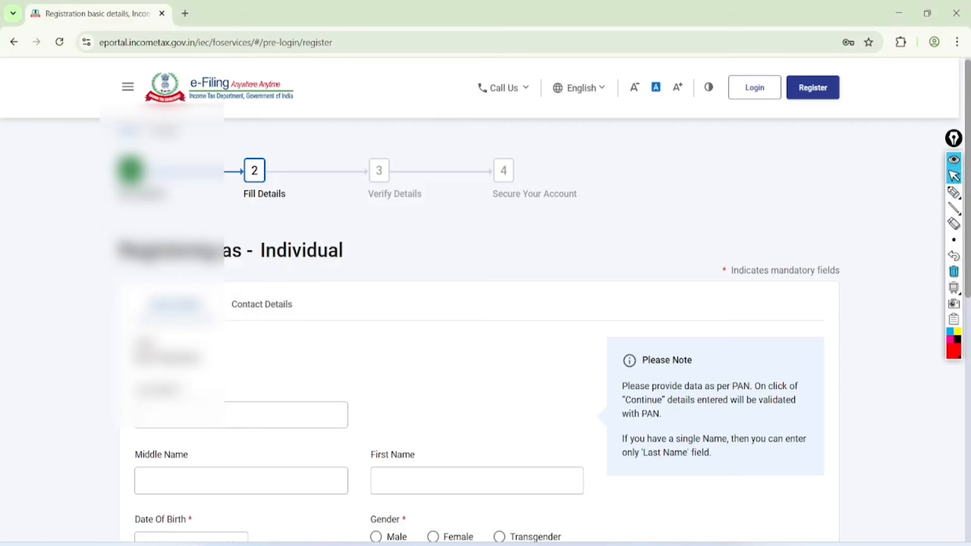
- Tick the First Name, Last Name, Male, Female and Resident entries in red, and circle Middle Name and Date Of Birth
scroll(954, 273, down, 3)
scroll(954, 272, down, 4)
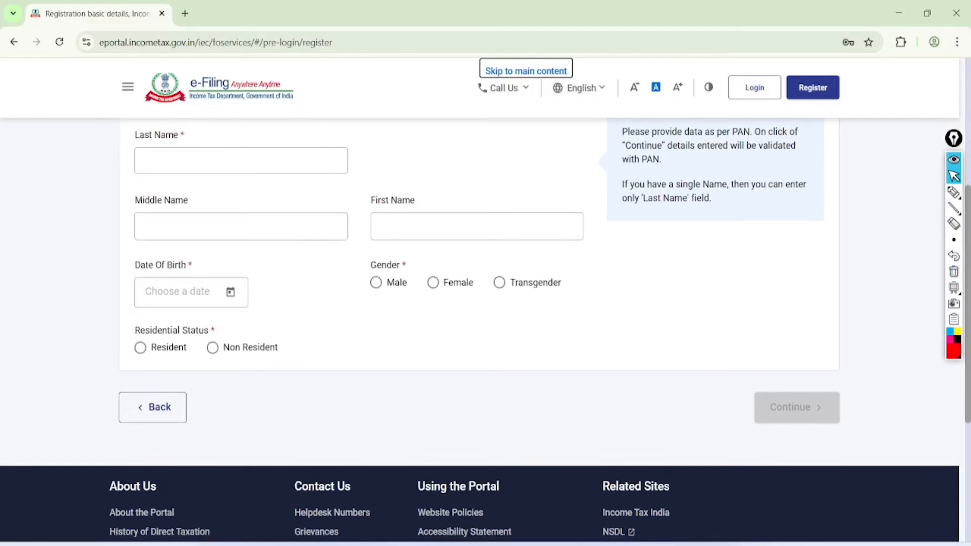
click(954, 192)
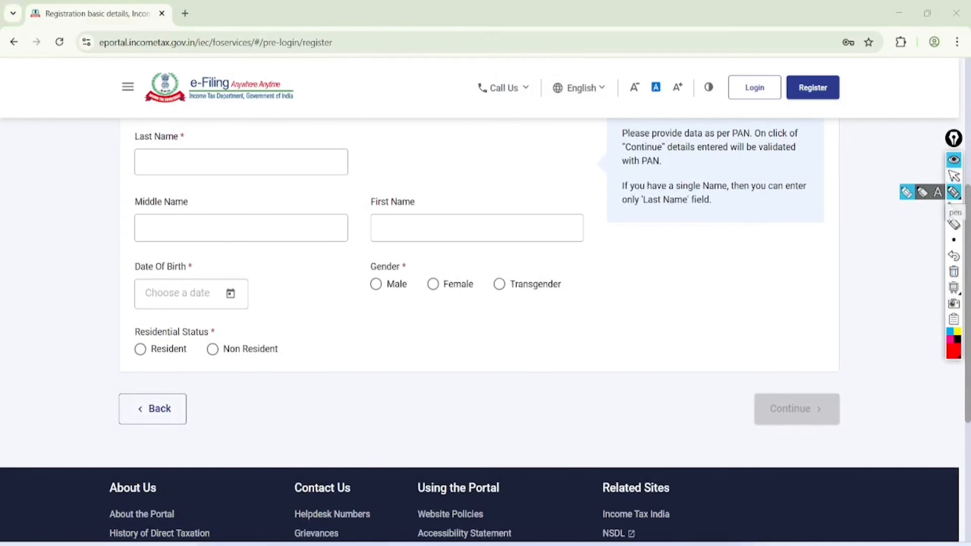
drag(398, 221, 479, 180)
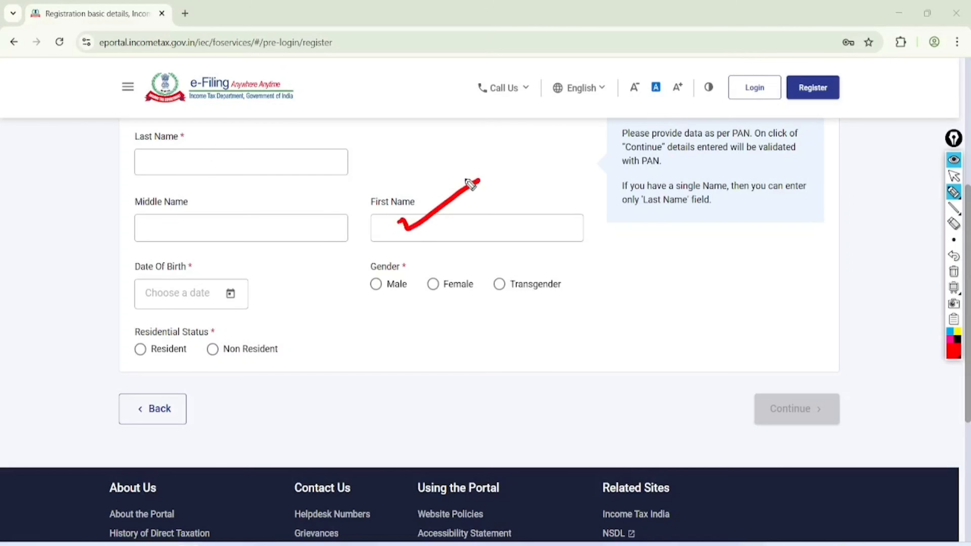
drag(192, 155, 283, 121)
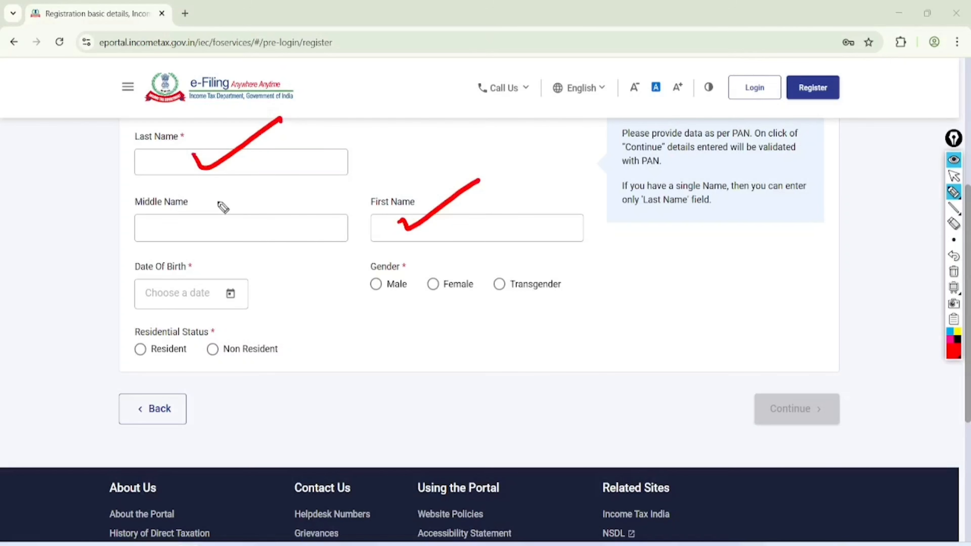
mouse_move(217, 203)
mouse_down()
mouse_move(148, 245)
mouse_move(198, 193)
mouse_up()
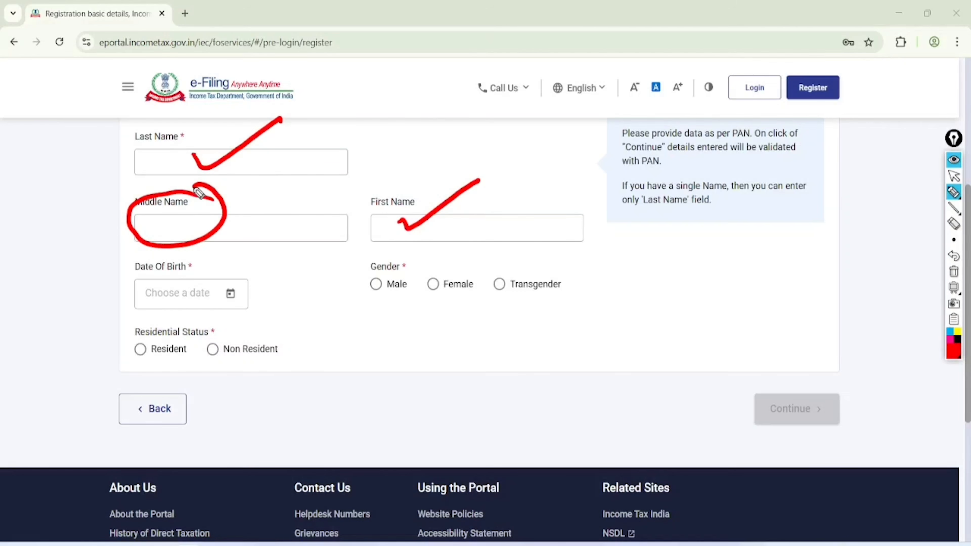
mouse_move(84, 163)
mouse_down()
mouse_move(96, 173)
mouse_move(145, 127)
mouse_up()
mouse_move(261, 283)
mouse_down()
mouse_move(164, 255)
mouse_move(197, 323)
mouse_move(267, 248)
mouse_move(256, 269)
mouse_up()
mouse_move(378, 282)
mouse_down()
mouse_move(402, 253)
mouse_move(460, 255)
mouse_up()
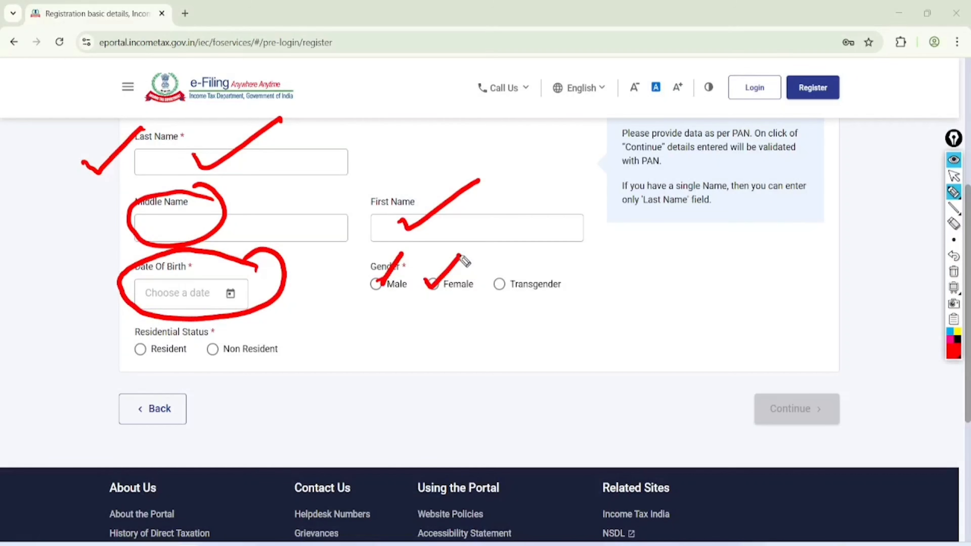
mouse_move(135, 346)
mouse_down()
mouse_move(143, 356)
mouse_move(172, 321)
mouse_up()
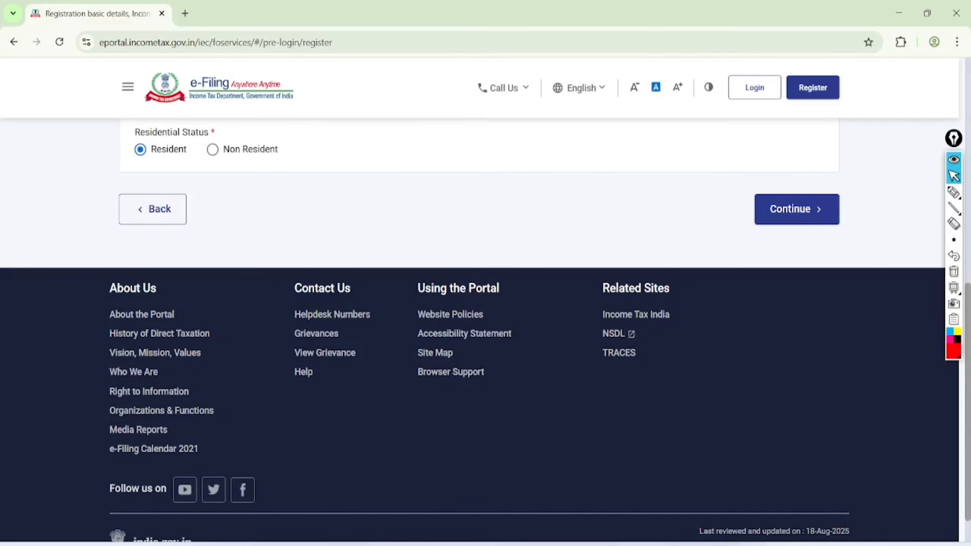
- Continue to the contact details, circle the Basic Details and Contact Details headings in red, and clear the markings
click(797, 209)
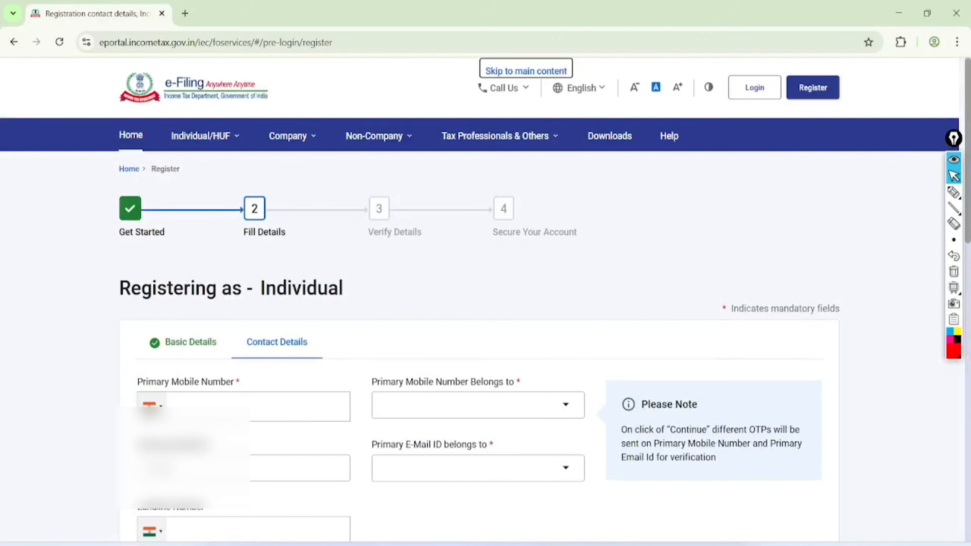
click(954, 193)
mouse_move(208, 308)
mouse_down()
mouse_move(133, 338)
mouse_move(224, 356)
mouse_move(188, 315)
mouse_up()
mouse_move(336, 331)
mouse_down()
mouse_move(255, 324)
mouse_move(340, 337)
mouse_move(314, 321)
mouse_up()
click(953, 271)
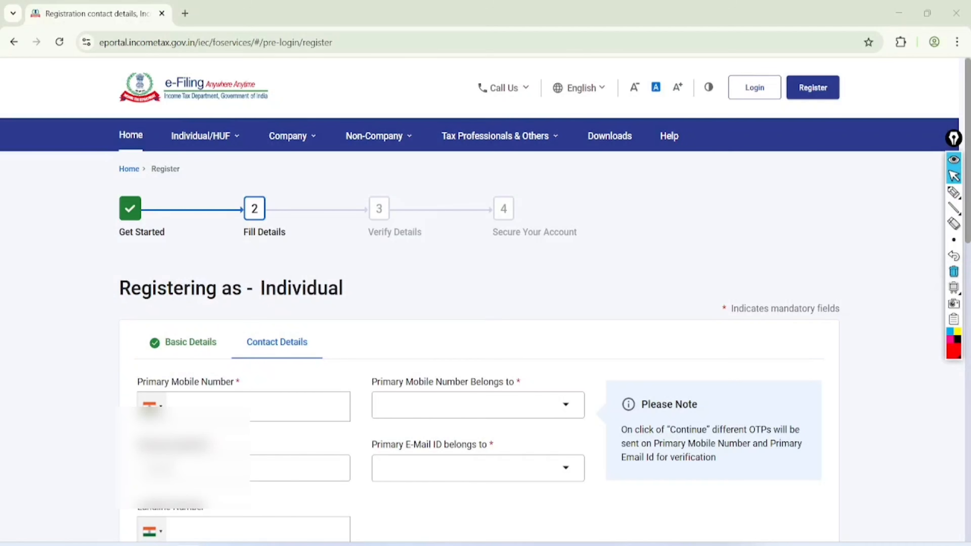
- Tick the Primary Mobile Number and Primary Email ID fields in red, circle Landline Number and mark it with two crosses
scroll(480, 329, down, 2)
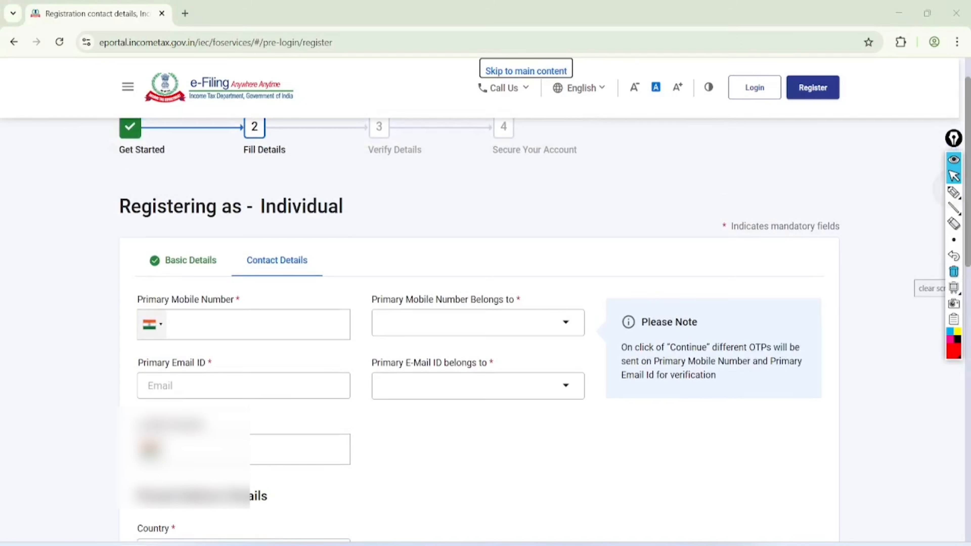
click(954, 193)
drag(208, 311, 320, 256)
drag(213, 387, 304, 342)
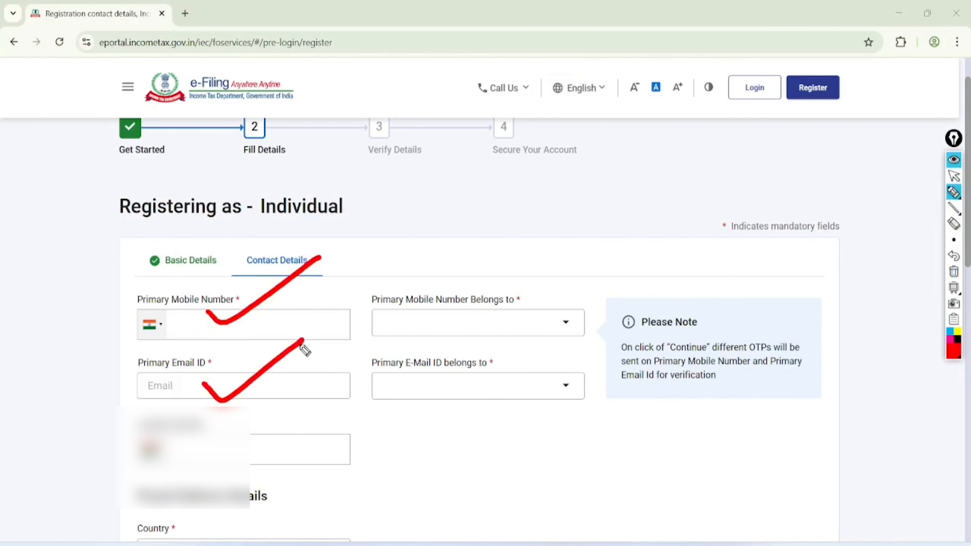
mouse_move(203, 413)
mouse_down()
mouse_move(114, 470)
mouse_move(208, 415)
mouse_up()
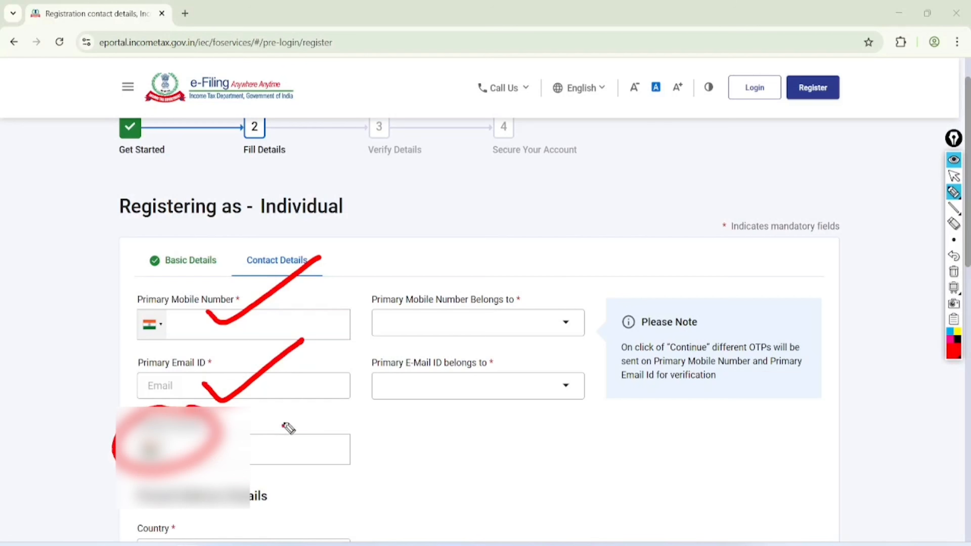
drag(287, 427, 265, 459)
drag(261, 430, 295, 456)
mouse_move(316, 427)
mouse_down()
mouse_move(315, 455)
mouse_move(343, 454)
mouse_up()
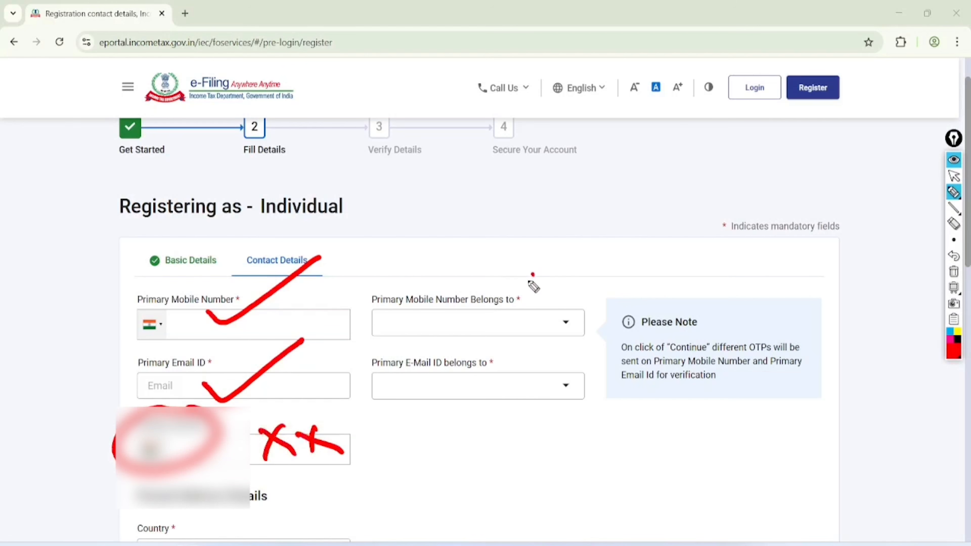
- Circle the mobile number and e-mail ownership fields in red, and clear all the markings
mouse_move(531, 282)
mouse_down()
mouse_move(419, 329)
mouse_move(482, 275)
mouse_up()
mouse_move(497, 345)
mouse_down()
mouse_move(406, 422)
mouse_move(461, 351)
mouse_up()
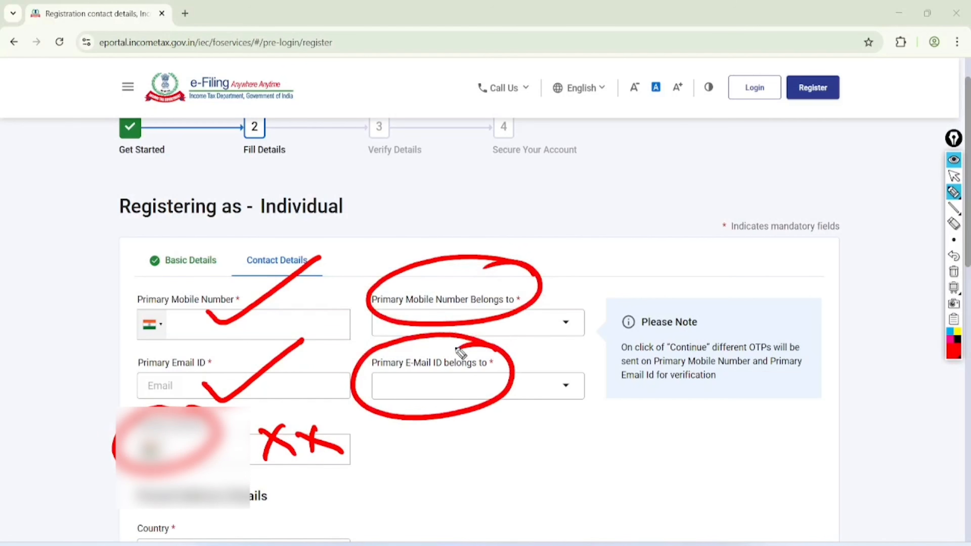
click(953, 176)
click(953, 271)
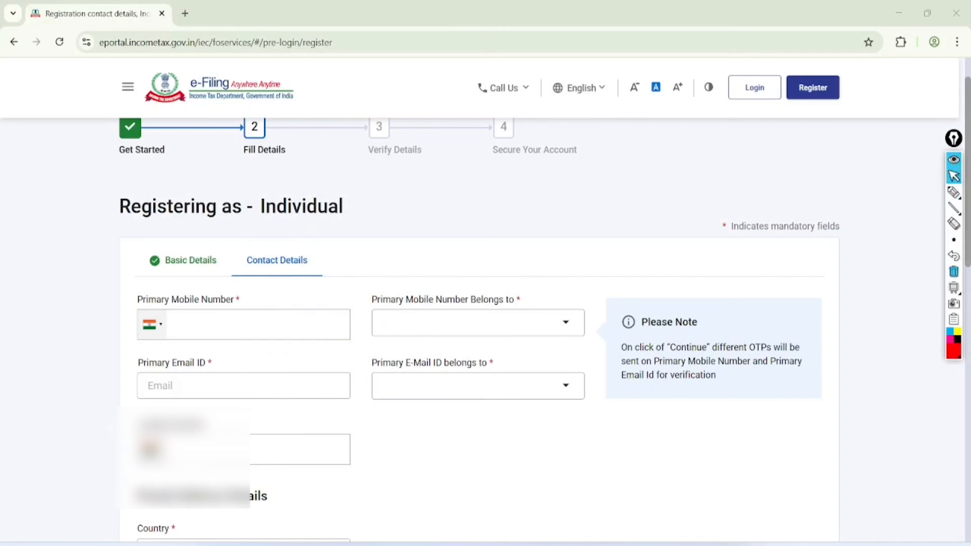
- Set both the primary mobile number and the primary e-mail ID as belonging to Self
click(478, 322)
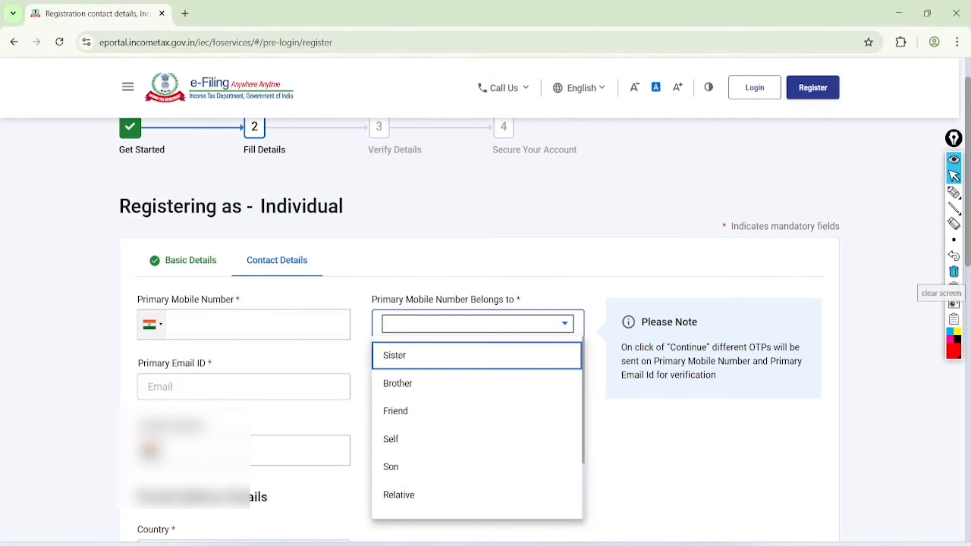
click(391, 438)
click(477, 387)
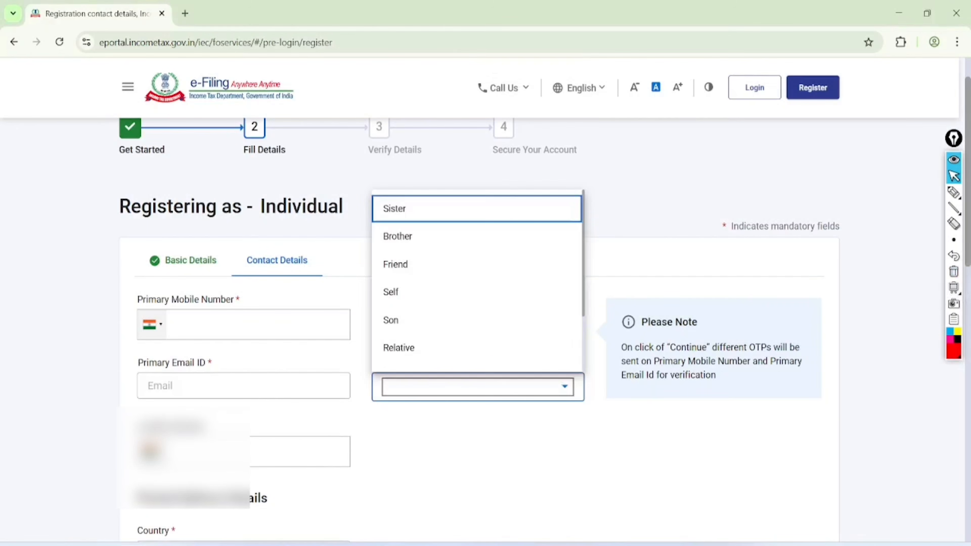
click(390, 292)
- Circle the Flat/Door/Building, Road/Street/Block/Sector and Pincode fields of the postal address in red
scroll(486, 306, down, 2)
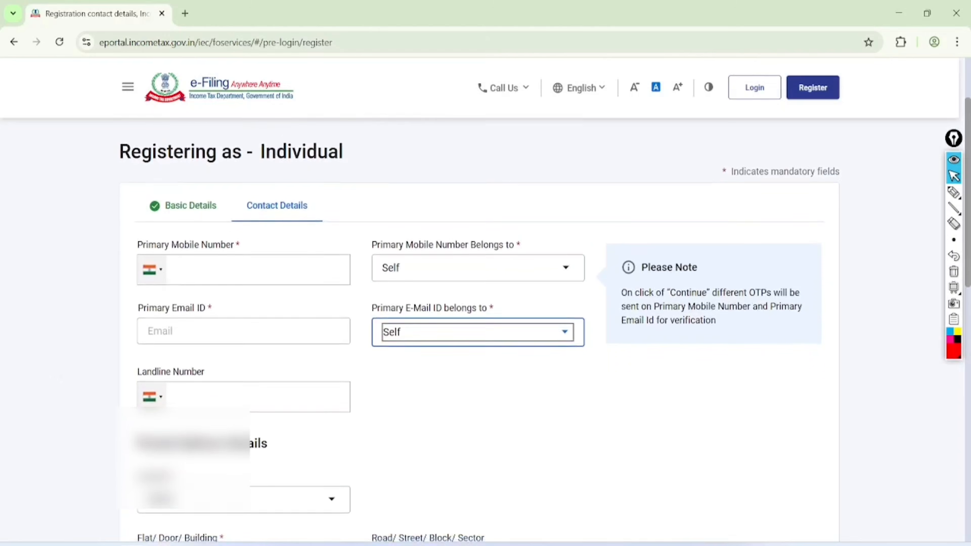
scroll(485, 306, down, 2)
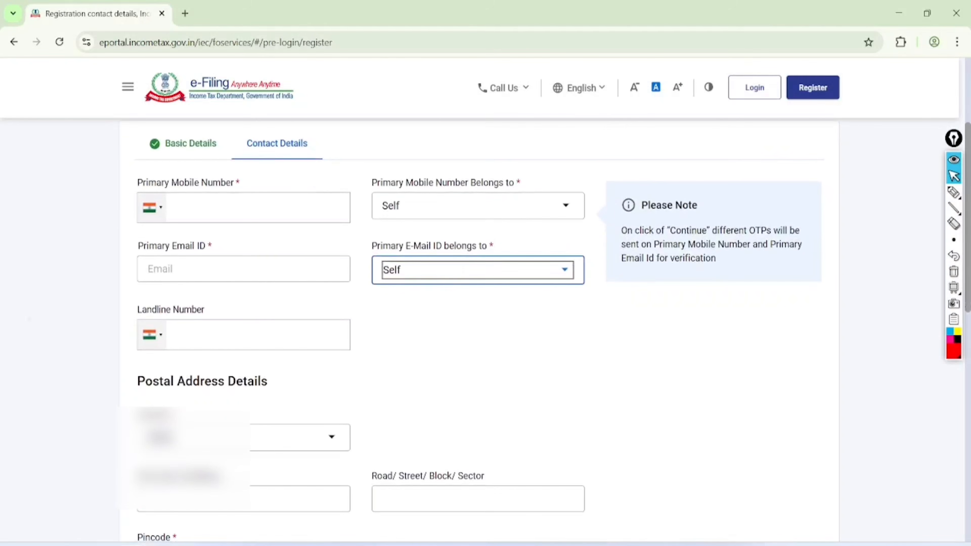
scroll(486, 306, down, 1)
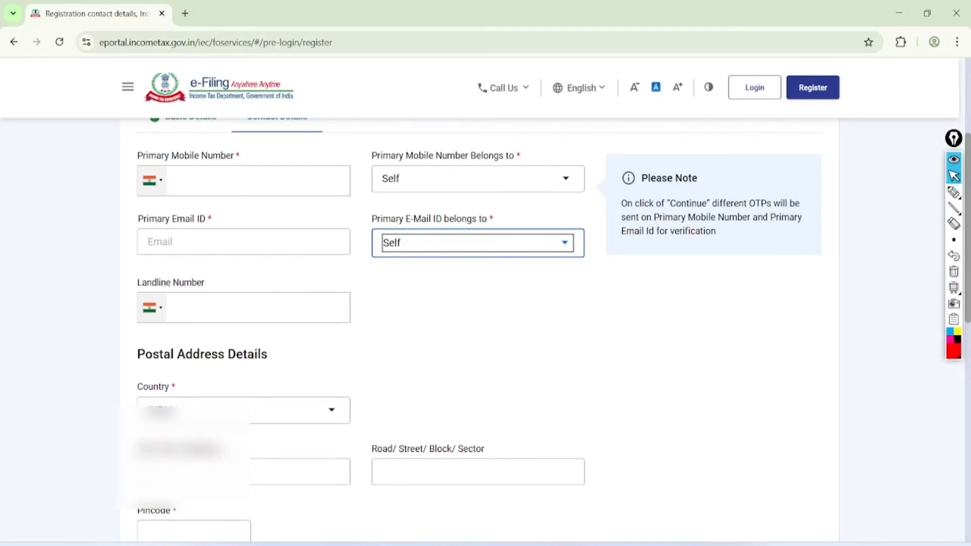
scroll(486, 306, down, 5)
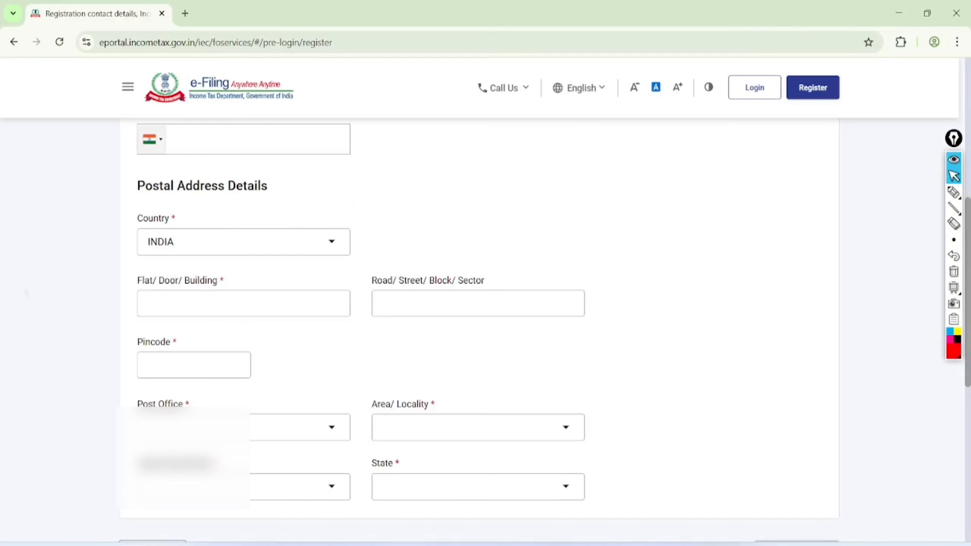
scroll(486, 306, down, 2)
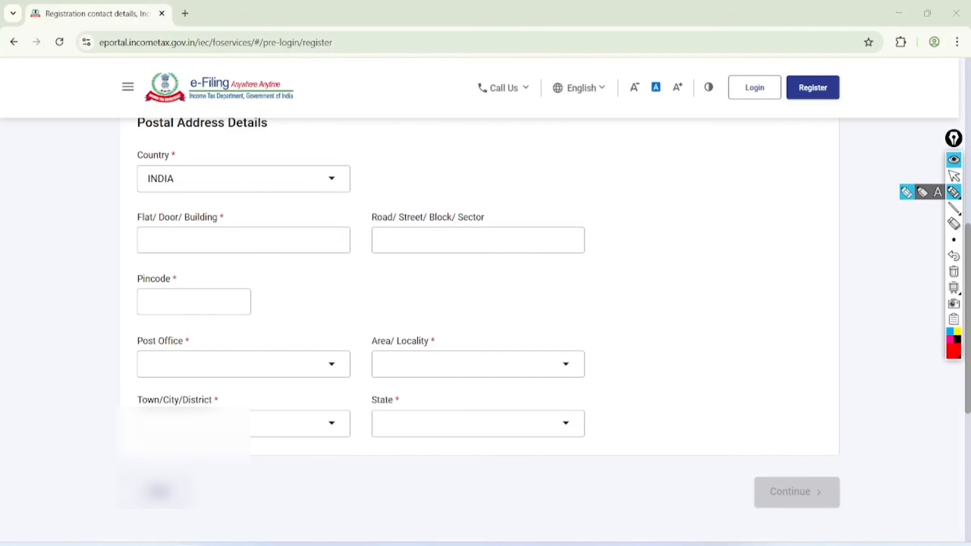
mouse_move(212, 207)
mouse_down()
mouse_move(135, 232)
mouse_move(180, 201)
mouse_up()
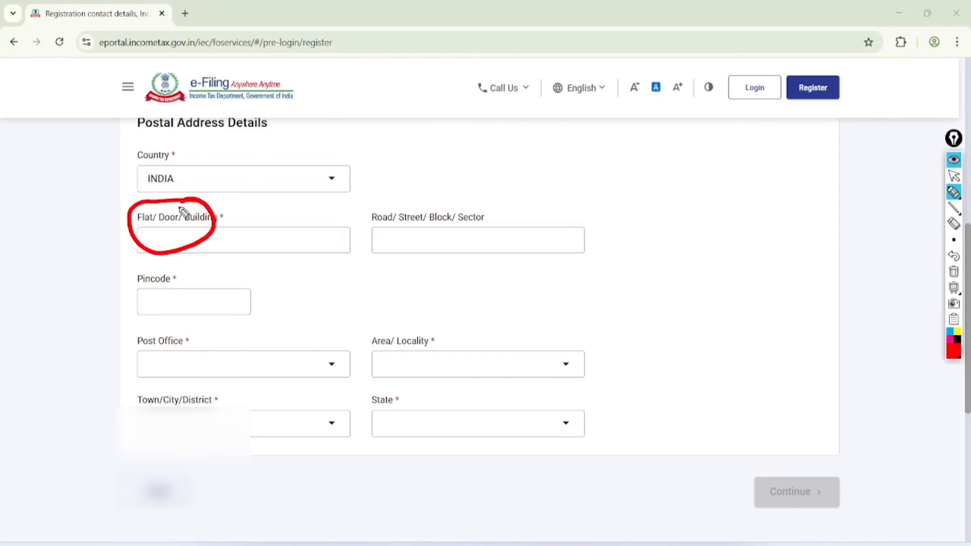
mouse_move(458, 190)
mouse_down()
mouse_move(469, 233)
mouse_move(404, 201)
mouse_up()
mouse_move(231, 264)
mouse_down()
mouse_move(126, 278)
mouse_move(256, 282)
mouse_move(224, 270)
mouse_up()
- Tick the Post Office, Area/Locality, Town/City/District and State fields in red, and clear all the markings
mouse_move(261, 351)
mouse_down()
mouse_move(291, 351)
mouse_move(311, 320)
mouse_up()
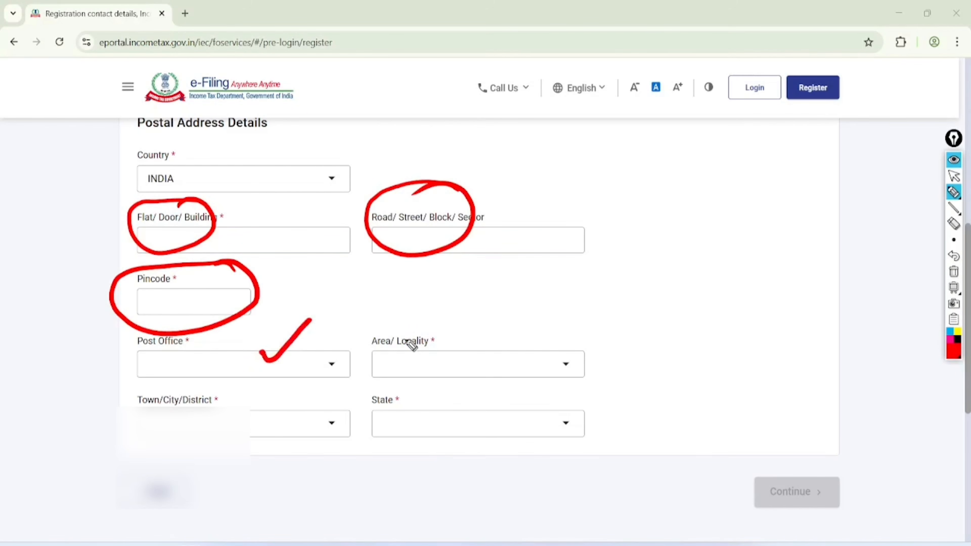
drag(409, 342, 469, 312)
drag(283, 407, 332, 382)
drag(395, 401, 437, 384)
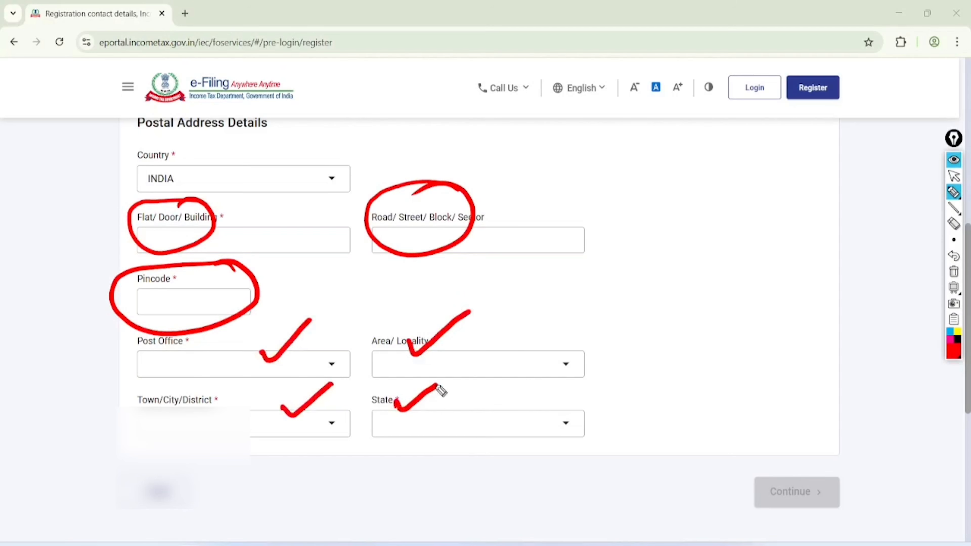
click(954, 176)
click(953, 271)
- Enter the postal address's pincode, and circle the State field in red before clearing the marking
click(166, 302)
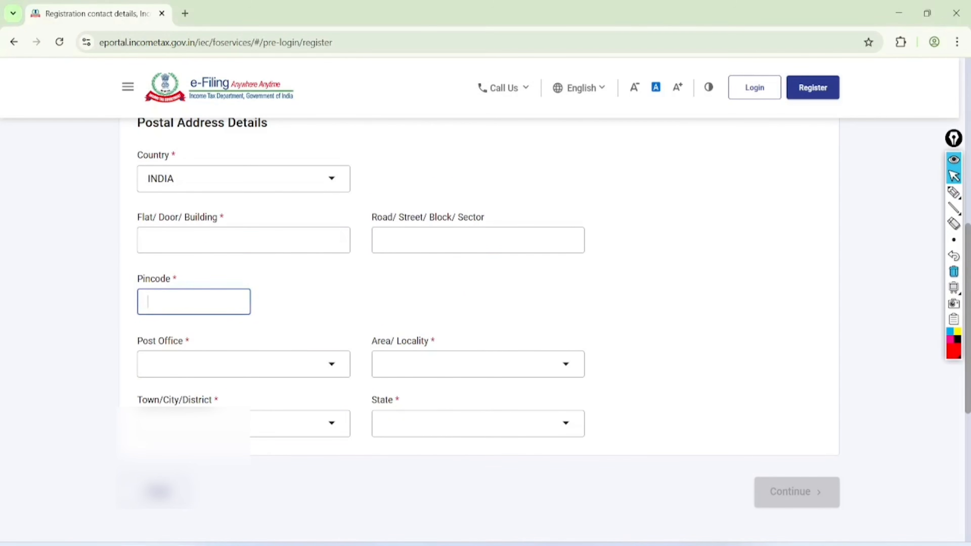
text(30)
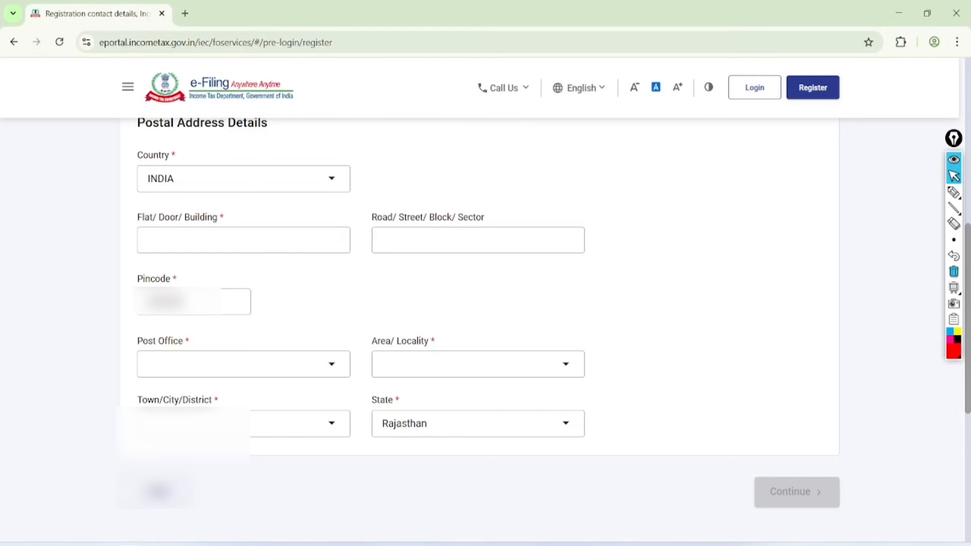
click(954, 192)
mouse_move(447, 388)
mouse_down()
mouse_move(380, 440)
mouse_move(460, 384)
mouse_move(442, 390)
mouse_up()
click(954, 176)
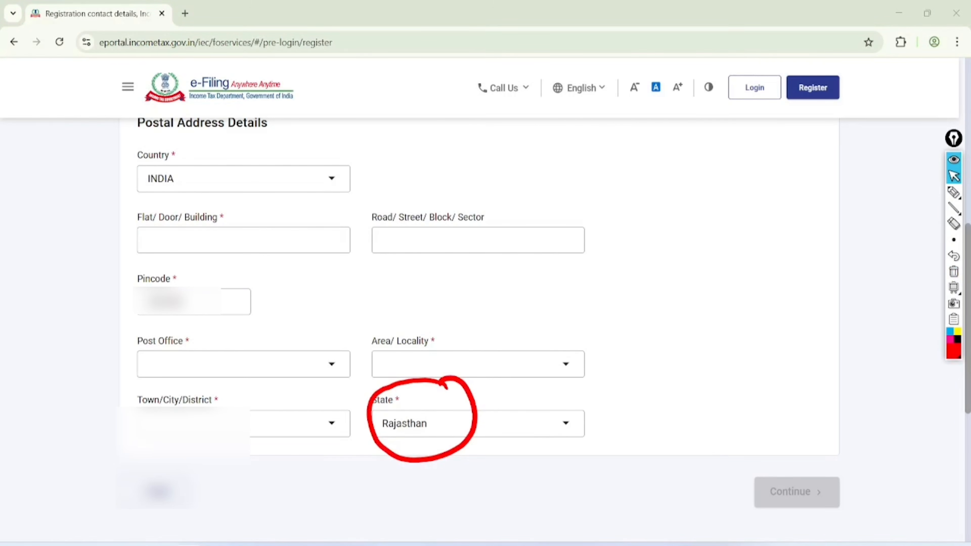
click(953, 272)
- Select the town/city/district and the area/locality of the taxpayer's postal address
click(298, 423)
click(191, 457)
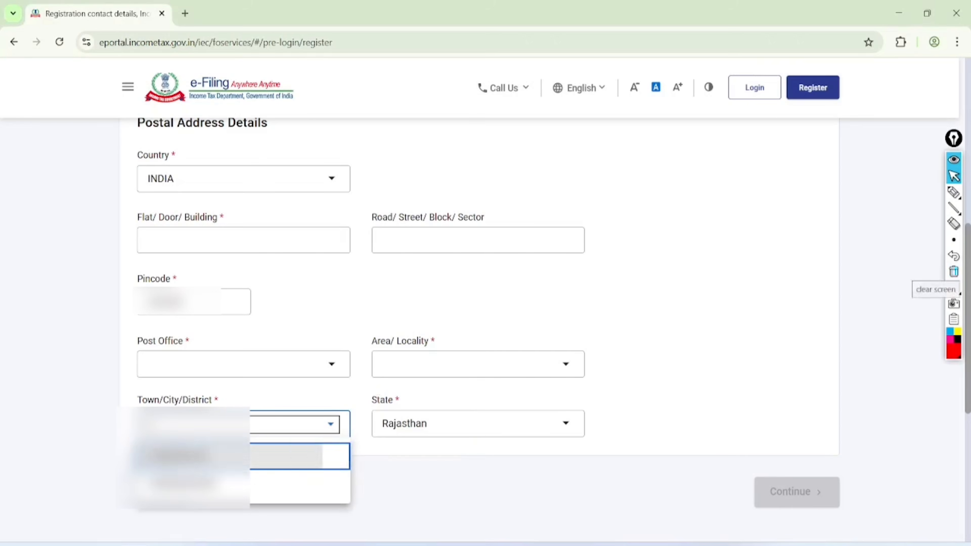
click(536, 364)
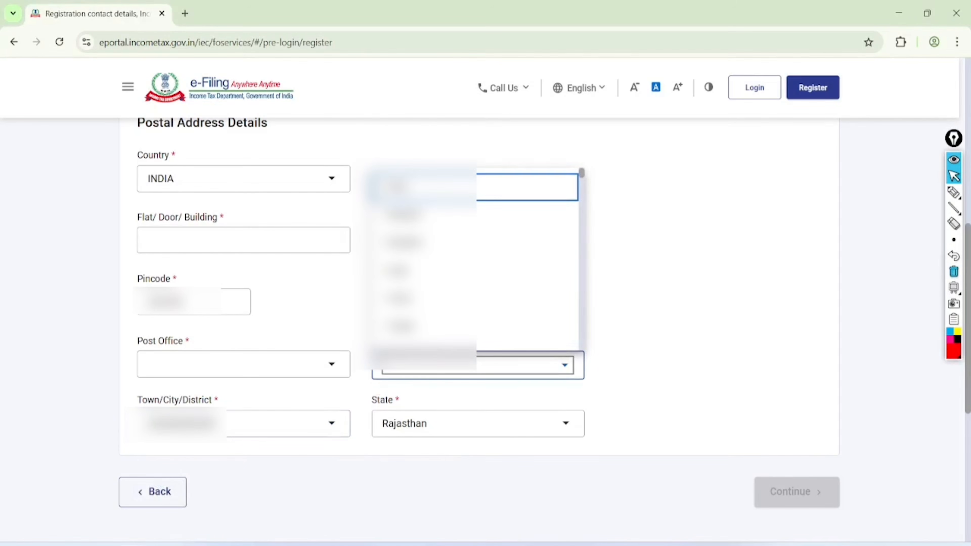
scroll(475, 259, down, 10)
scroll(475, 259, down, 10)
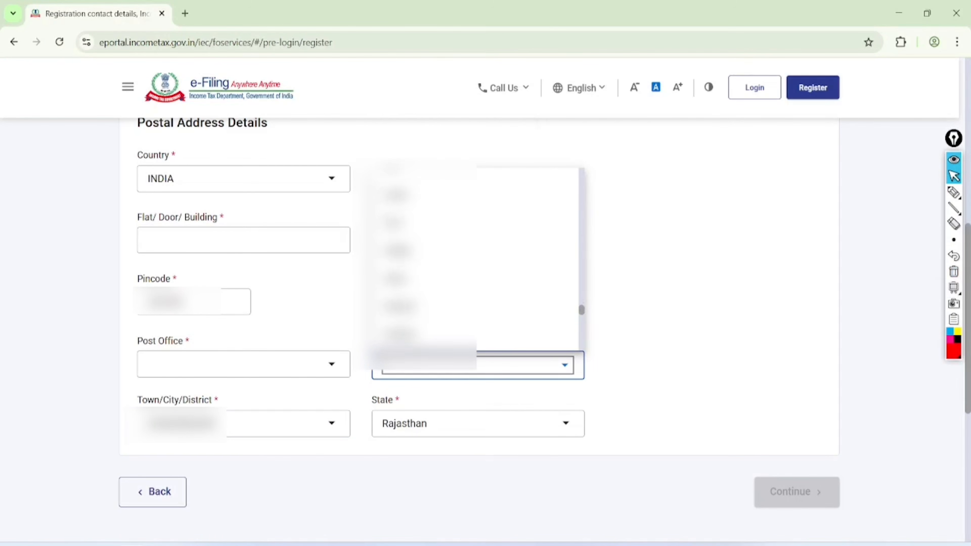
scroll(476, 268, up, 5)
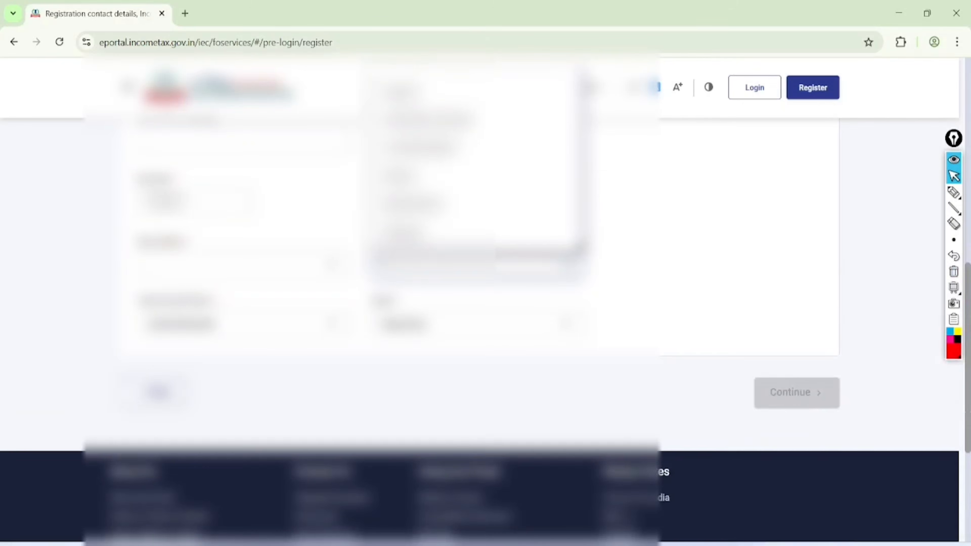
scroll(475, 268, up, 2)
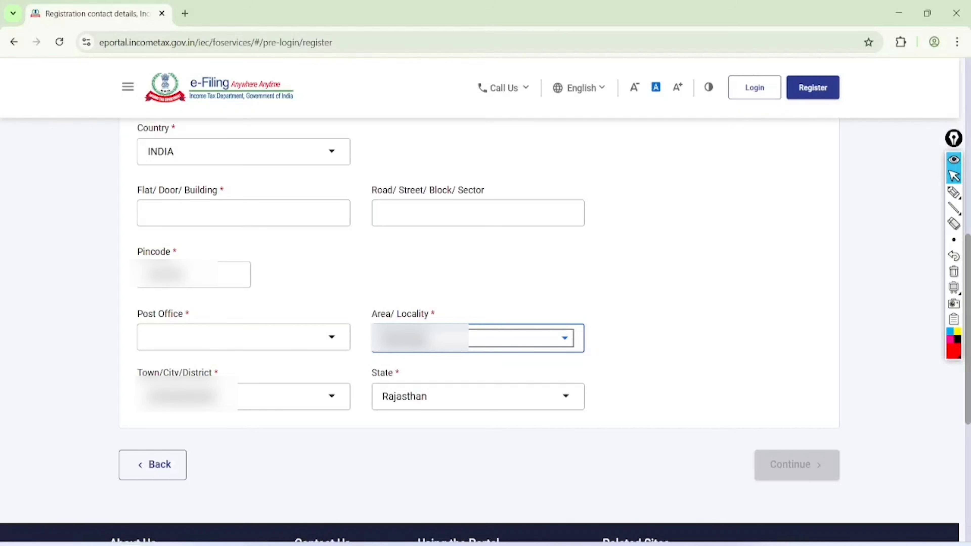
- Submit the completed contact details and continue to the OTP entry page
scroll(478, 306, down, 6)
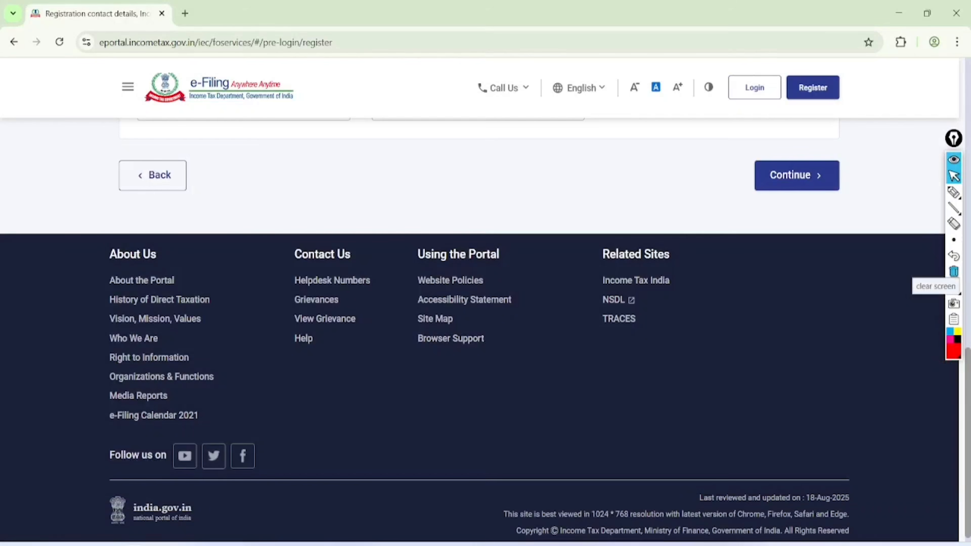
click(797, 175)
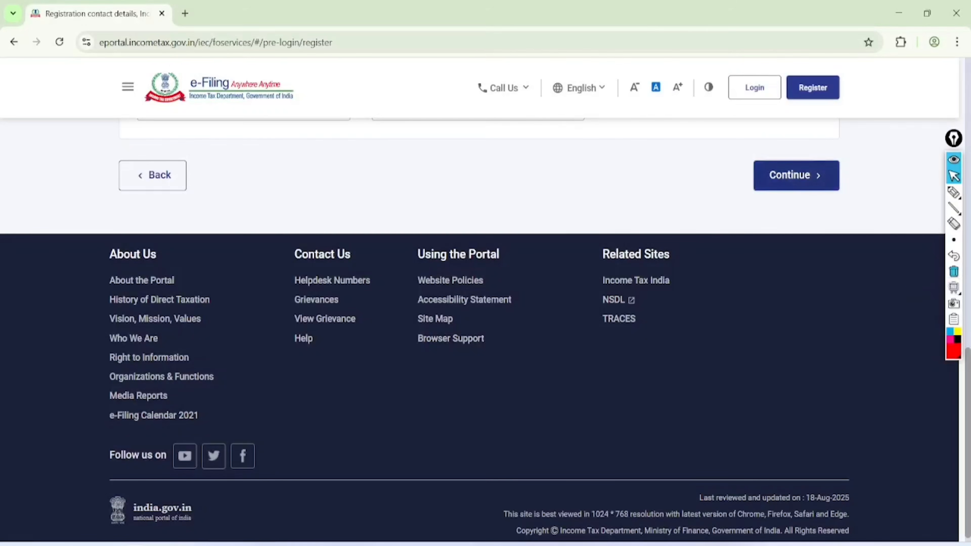
scroll(478, 329, down, 6)
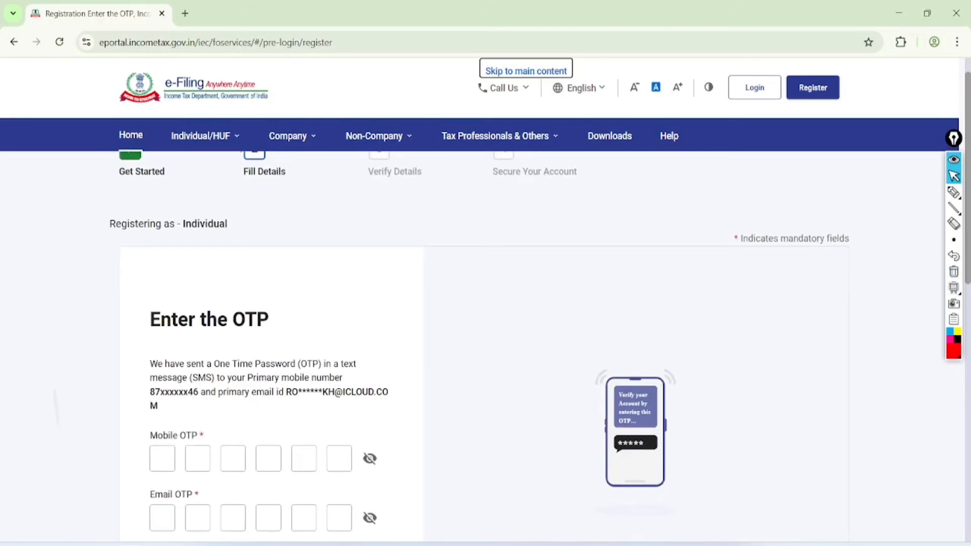
- Tick the Mobile OTP and Email OTP fields in red, and circle the masked mobile number and e-mail ID receiving the codes
click(953, 193)
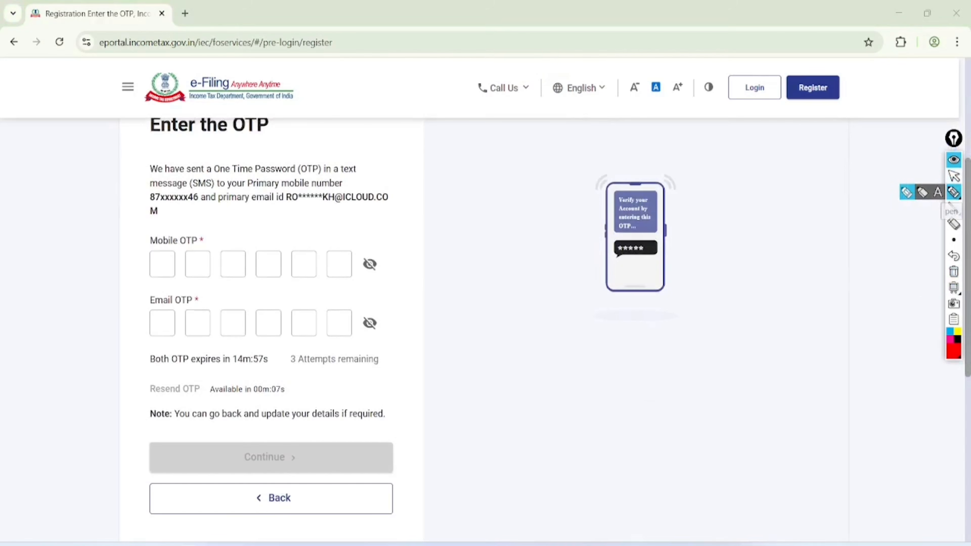
mouse_move(87, 262)
mouse_down()
mouse_move(98, 268)
mouse_move(158, 211)
mouse_up()
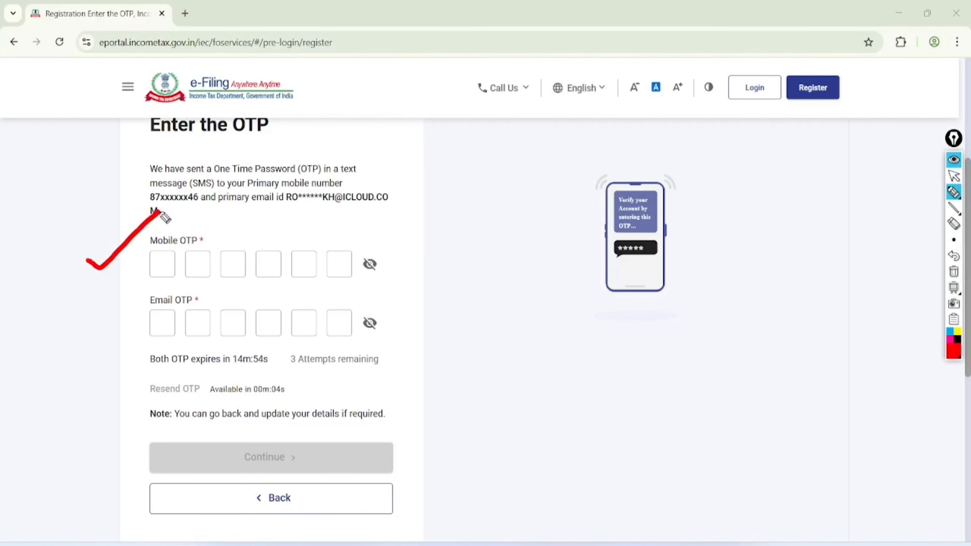
drag(69, 324, 138, 294)
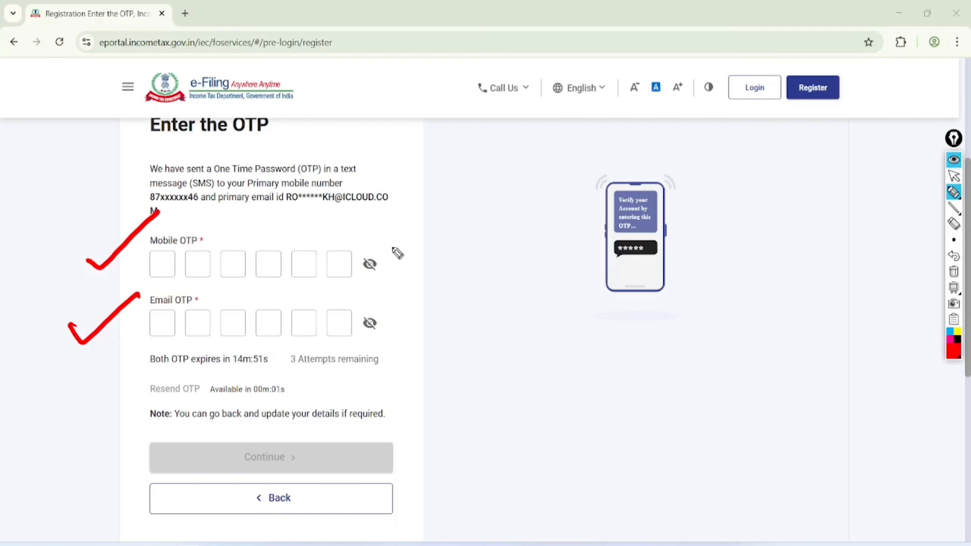
mouse_move(384, 191)
mouse_down()
mouse_move(291, 208)
mouse_move(339, 194)
mouse_up()
mouse_move(201, 179)
mouse_down()
mouse_move(147, 187)
mouse_move(185, 191)
mouse_up()
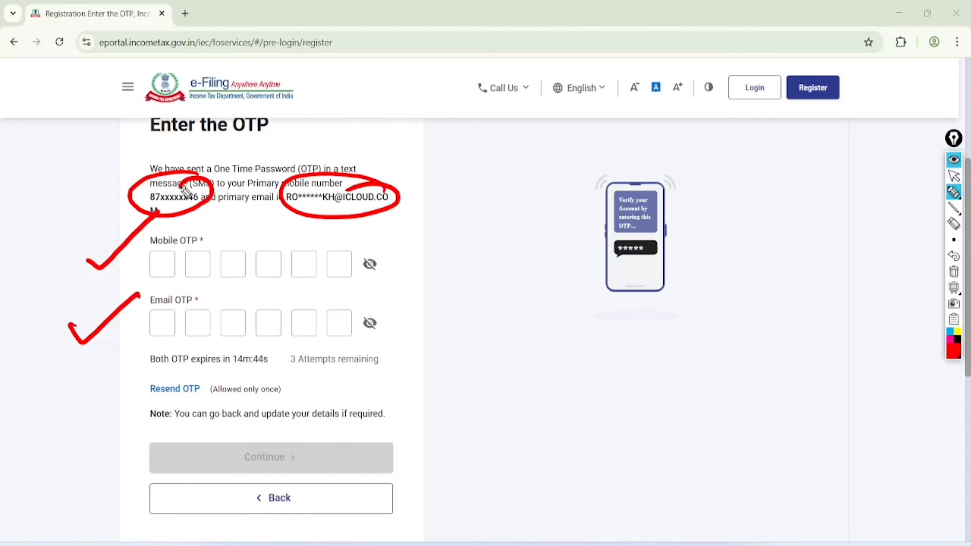
- Circle the OTP expiry time and the Resend OTP link in red, and underline the note on how often resending is allowed
mouse_move(281, 347)
mouse_down()
mouse_move(228, 358)
mouse_move(278, 371)
mouse_move(272, 346)
mouse_up()
mouse_move(196, 384)
mouse_down()
mouse_move(174, 367)
mouse_move(165, 404)
mouse_move(199, 376)
mouse_move(189, 373)
mouse_up()
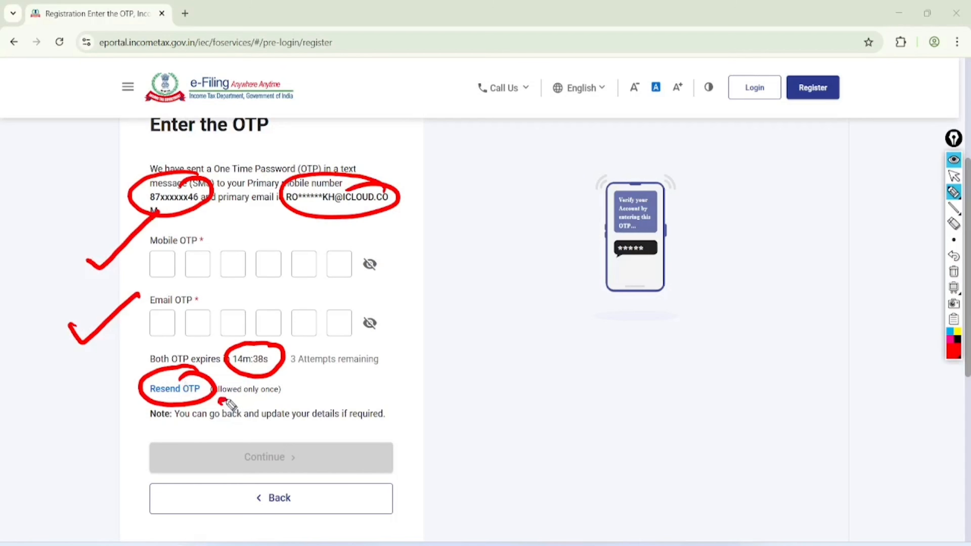
drag(219, 402, 279, 398)
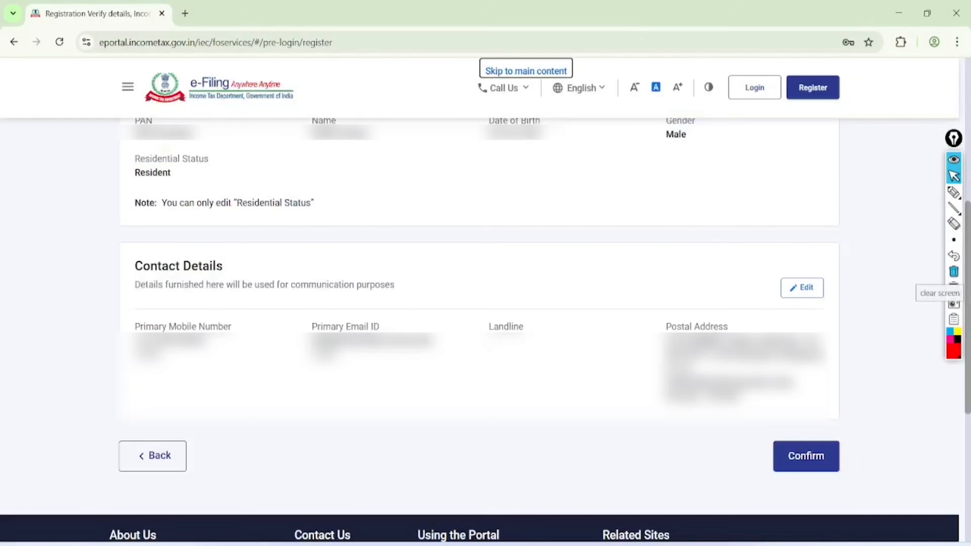
- Circle the Verify Details stage, the Verify Details heading and the Basic Details Edit option in red, and clear the markings
scroll(479, 314, up, 2)
scroll(480, 313, up, 5)
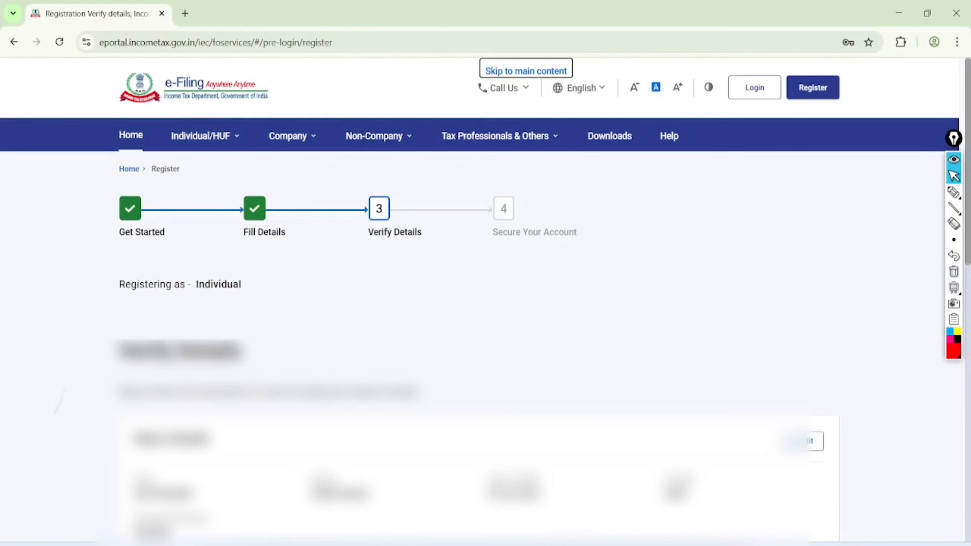
click(954, 193)
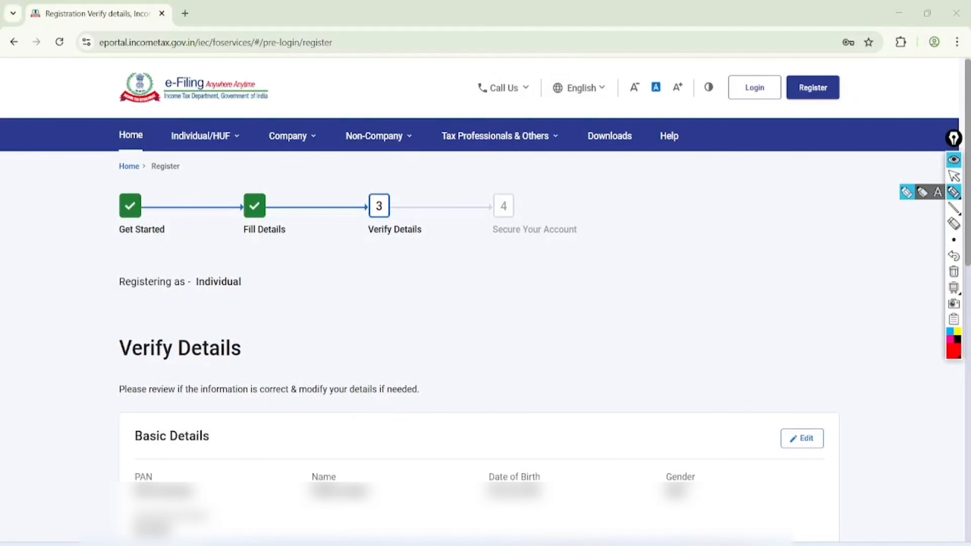
mouse_move(409, 160)
mouse_down()
mouse_move(360, 260)
mouse_move(364, 159)
mouse_up()
mouse_move(243, 298)
mouse_down()
mouse_move(234, 289)
mouse_move(132, 387)
mouse_move(201, 282)
mouse_move(187, 308)
mouse_up()
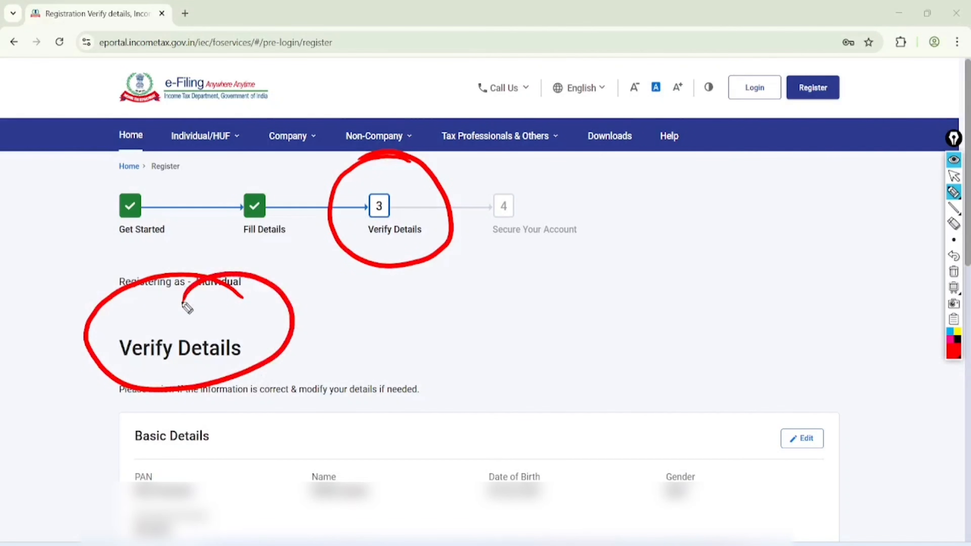
mouse_move(836, 405)
mouse_down()
mouse_move(780, 477)
mouse_move(757, 399)
mouse_move(833, 410)
mouse_up()
click(954, 176)
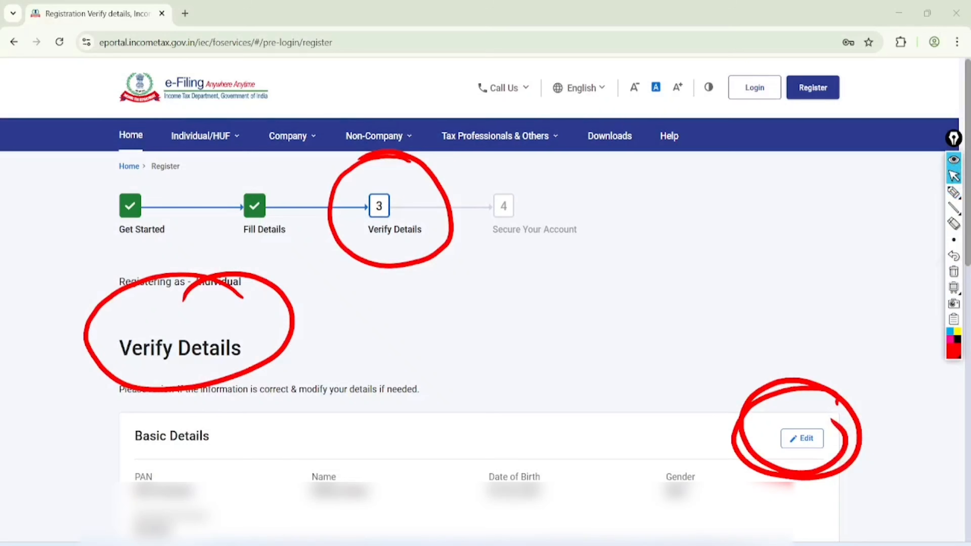
click(954, 271)
- Confirm the basic and contact details to proceed to securing the account
scroll(478, 306, down, 6)
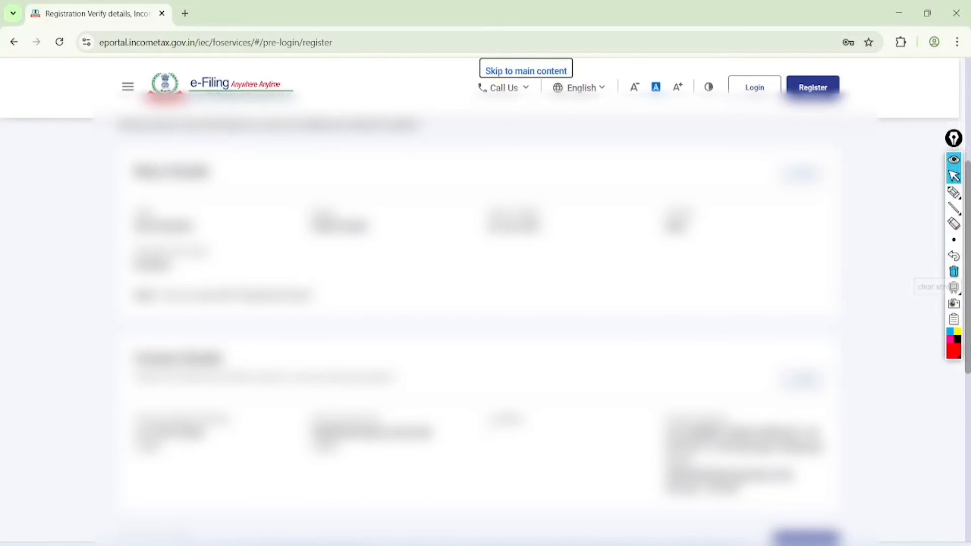
scroll(478, 306, down, 8)
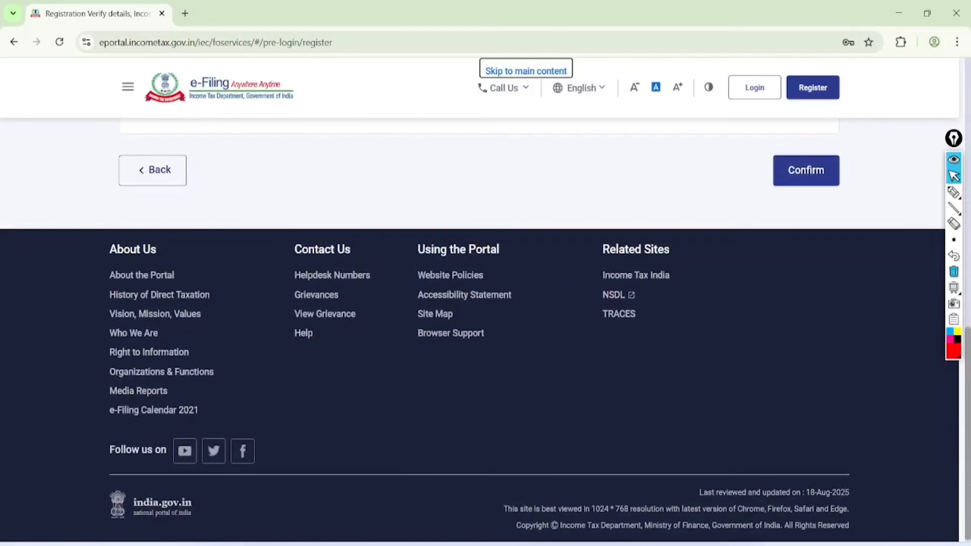
click(806, 170)
- Tick the Set Password and Confirm Password fields in red under Secure Your Account
scroll(478, 306, down, 5)
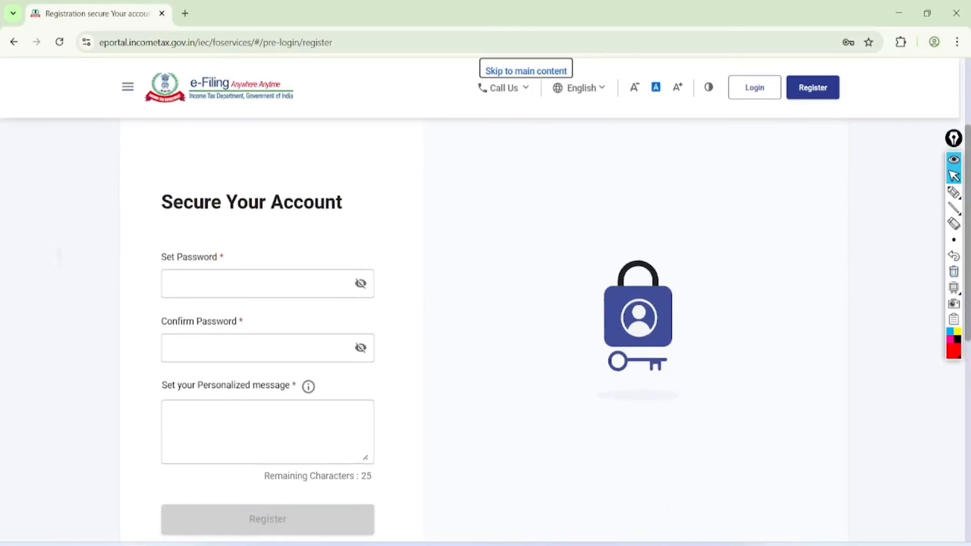
scroll(478, 306, down, 2)
click(954, 192)
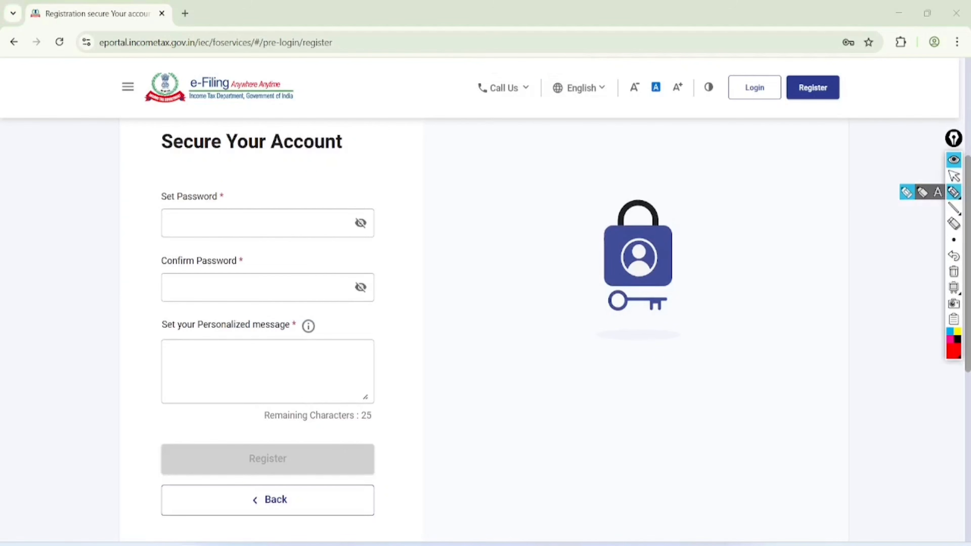
drag(115, 219, 174, 188)
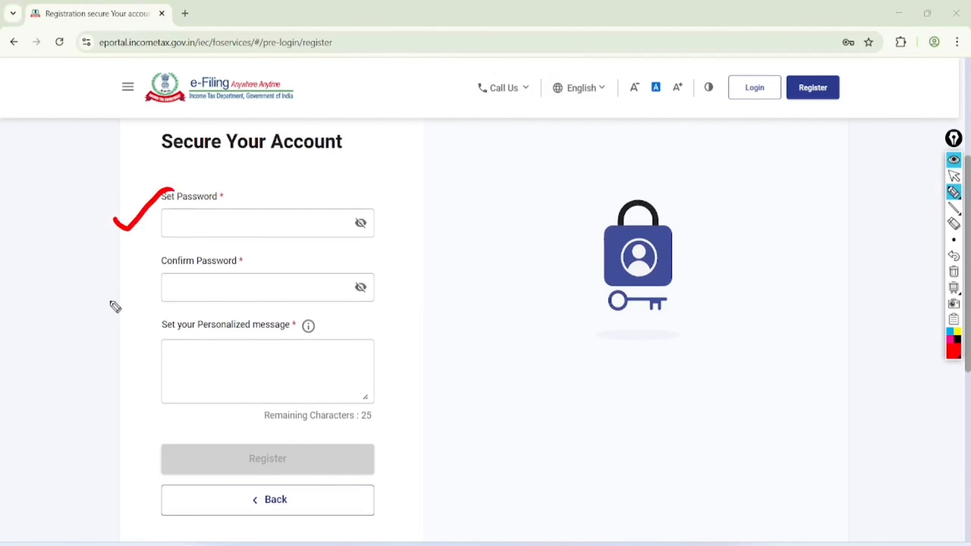
mouse_move(104, 289)
mouse_down()
mouse_move(145, 287)
mouse_move(178, 271)
mouse_up()
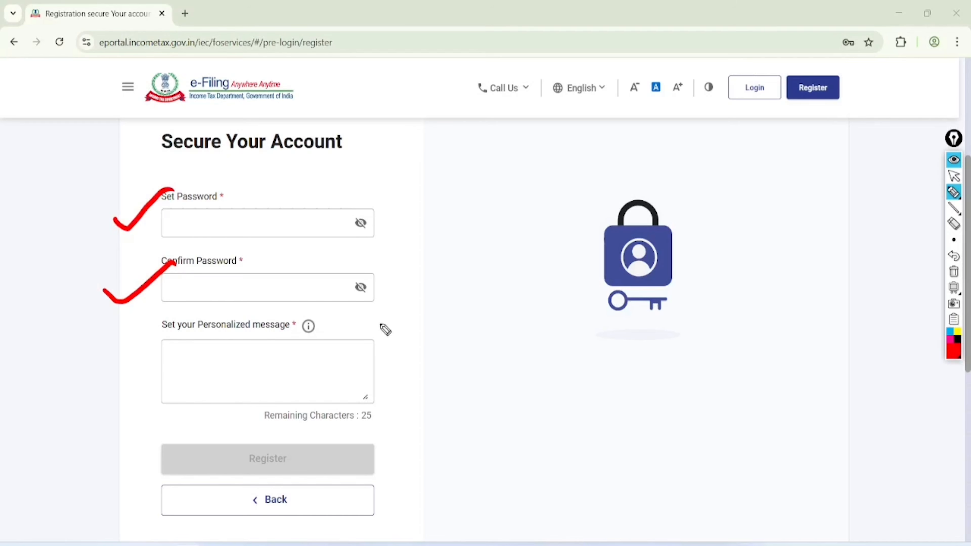
- Circle the Set your Personalized message box in red, and handwrite and underline a sample password pattern beside the Secure Your Account heading
mouse_move(381, 320)
mouse_down()
mouse_move(217, 317)
mouse_move(234, 424)
mouse_move(373, 339)
mouse_up()
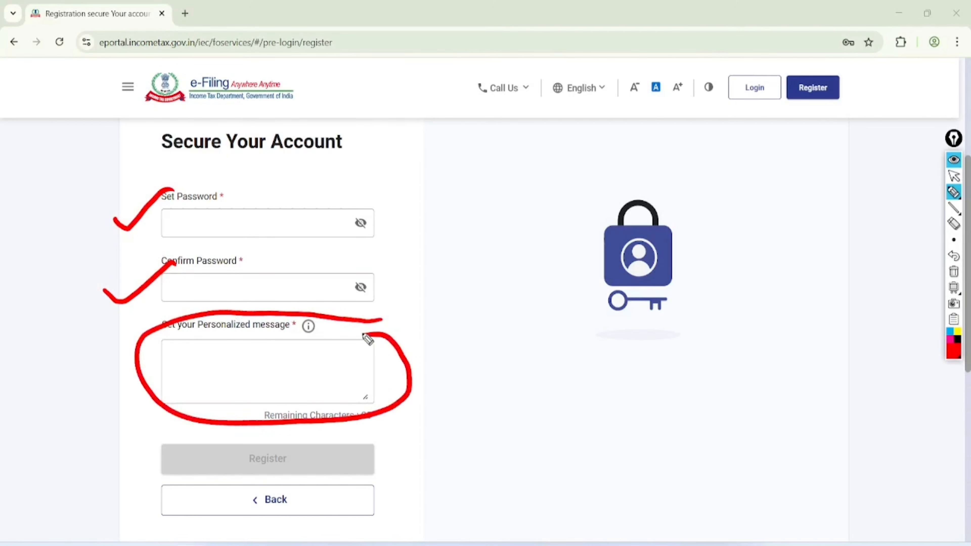
click(503, 264)
mouse_move(401, 202)
mouse_down()
mouse_move(458, 154)
mouse_move(459, 172)
mouse_move(465, 165)
mouse_up()
mouse_move(473, 130)
mouse_down()
mouse_move(480, 149)
mouse_move(508, 115)
mouse_move(511, 126)
mouse_up()
drag(462, 176, 430, 202)
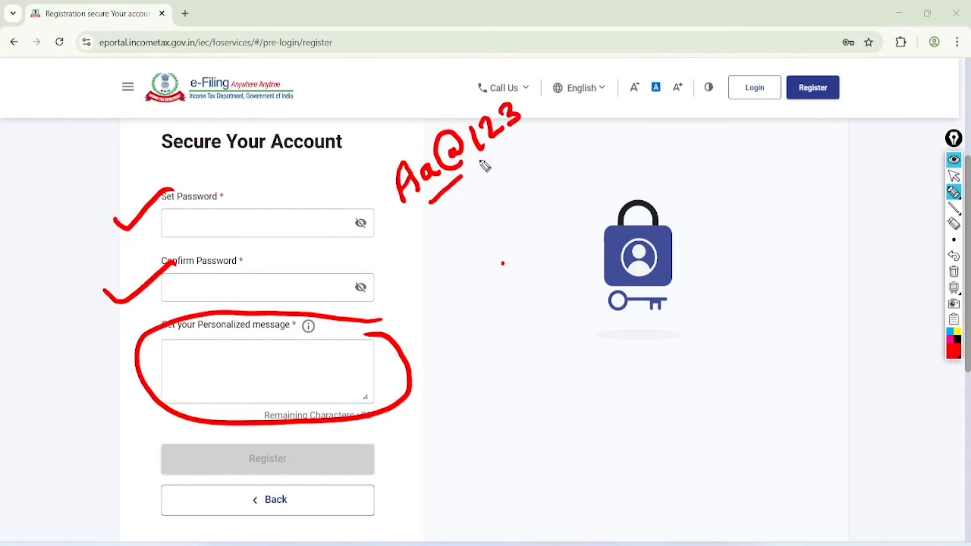
drag(480, 162, 531, 121)
drag(436, 216, 546, 128)
- Add a second red tick at both the Set Password and Confirm Password fields, and clear all the markings
mouse_move(258, 190)
mouse_down()
mouse_move(268, 198)
mouse_move(316, 159)
mouse_up()
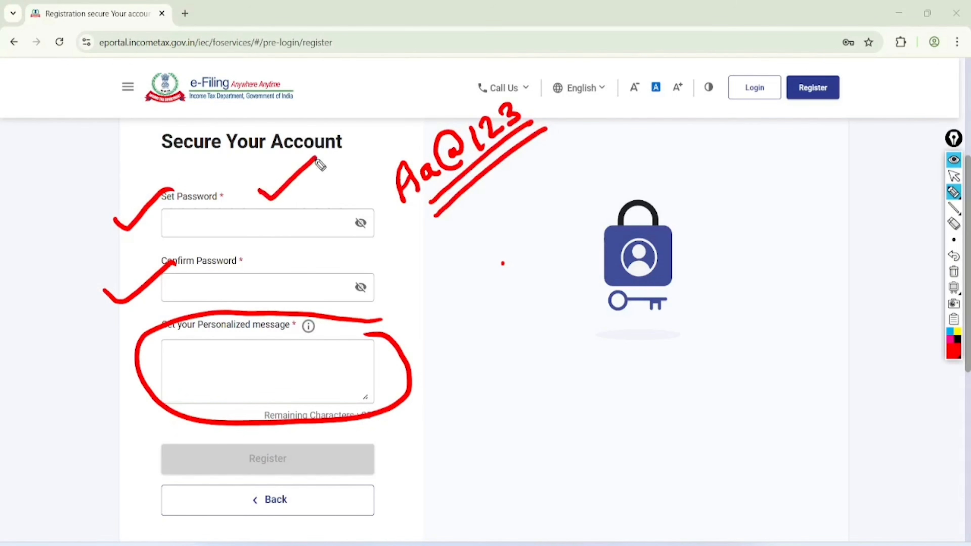
drag(301, 262, 350, 230)
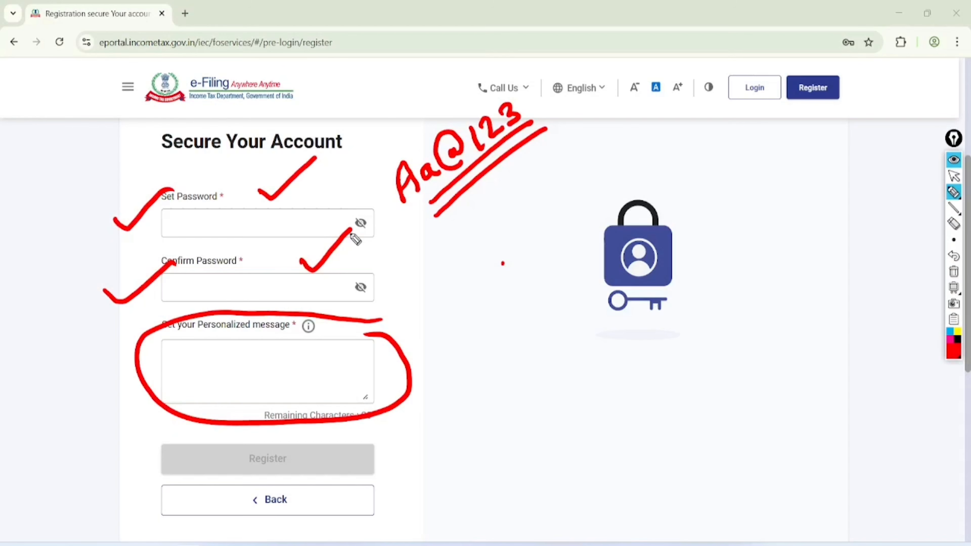
click(954, 175)
click(953, 272)
- Try a personalized message containing a name, and empty the message box
scroll(486, 291, down, 4)
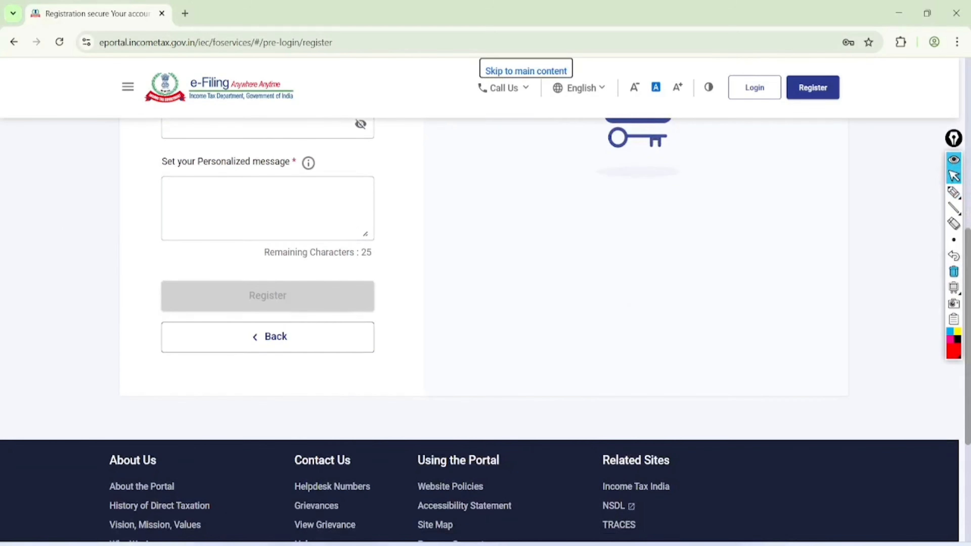
key(Tab)
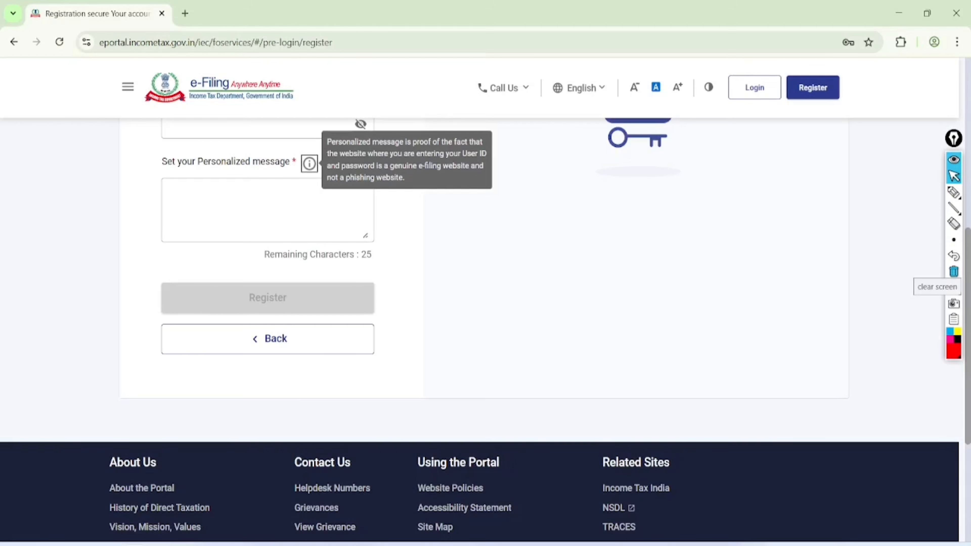
key(Tab)
text(R)
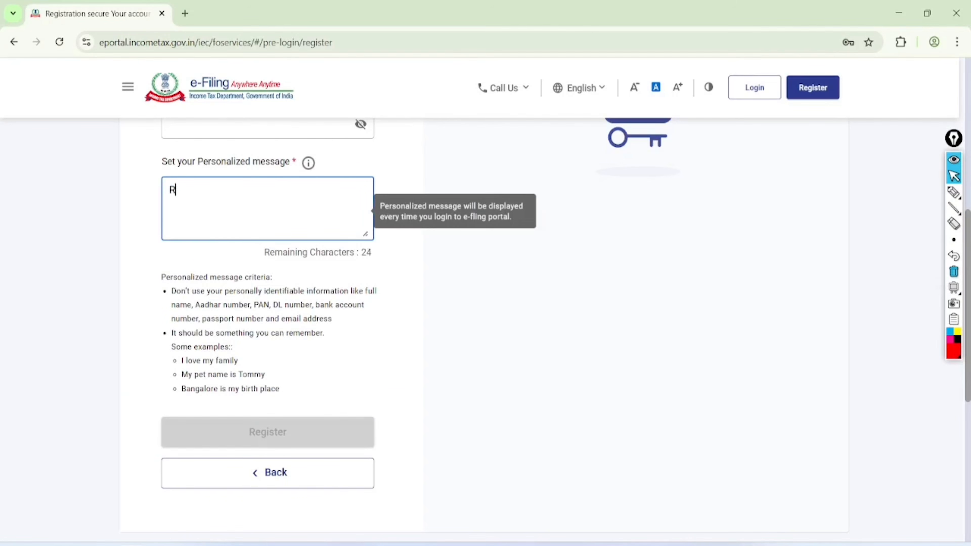
text(aju)
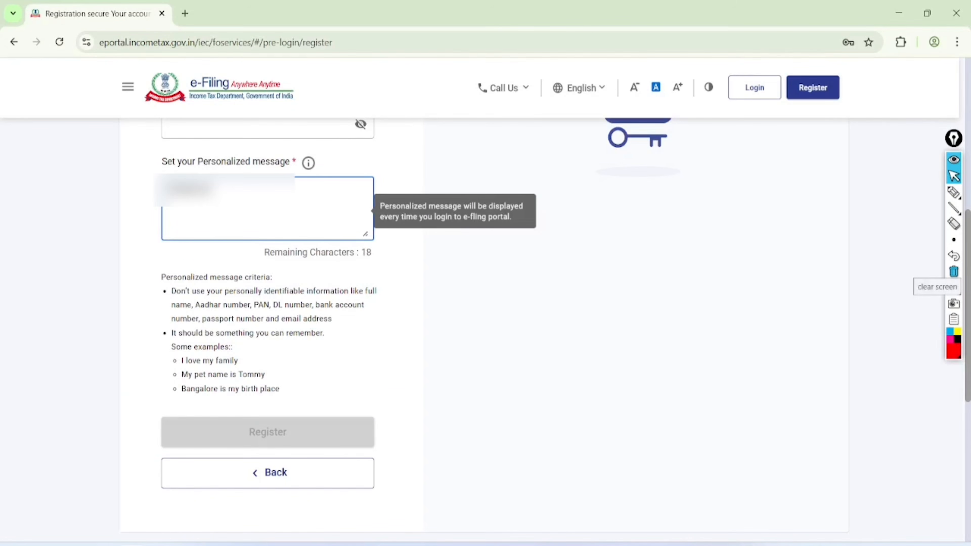
key(Tab)
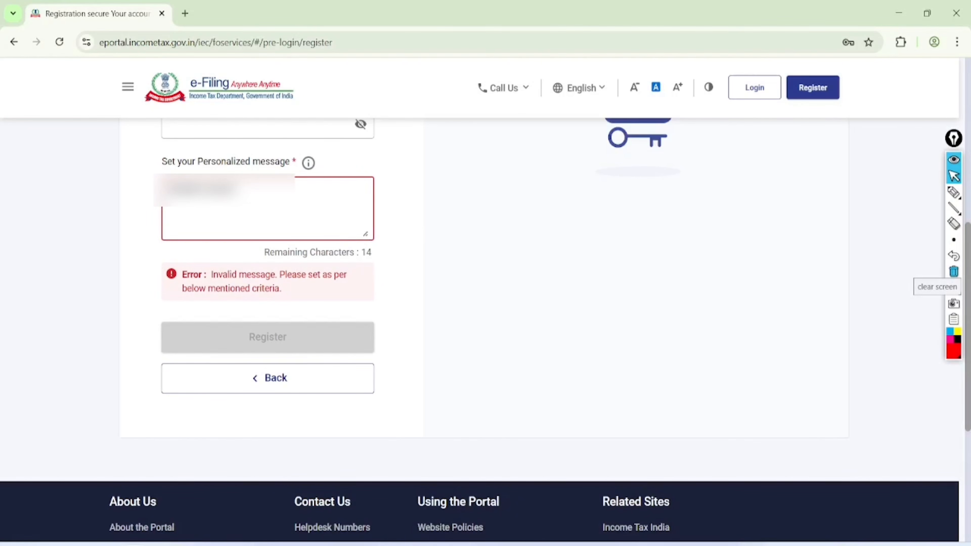
scroll(485, 329, up, 2)
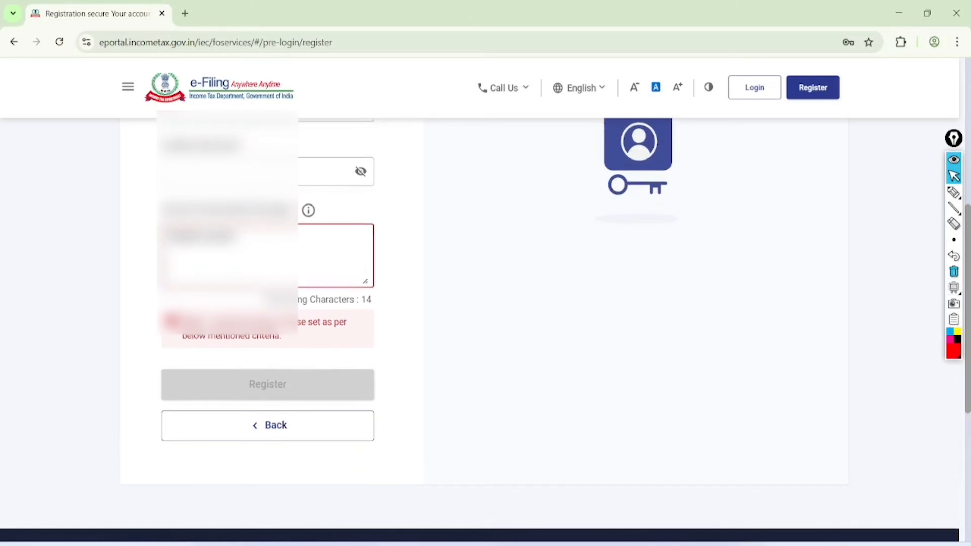
key(shift+Tab)
key(ctrl+a)
key(BackSpace)
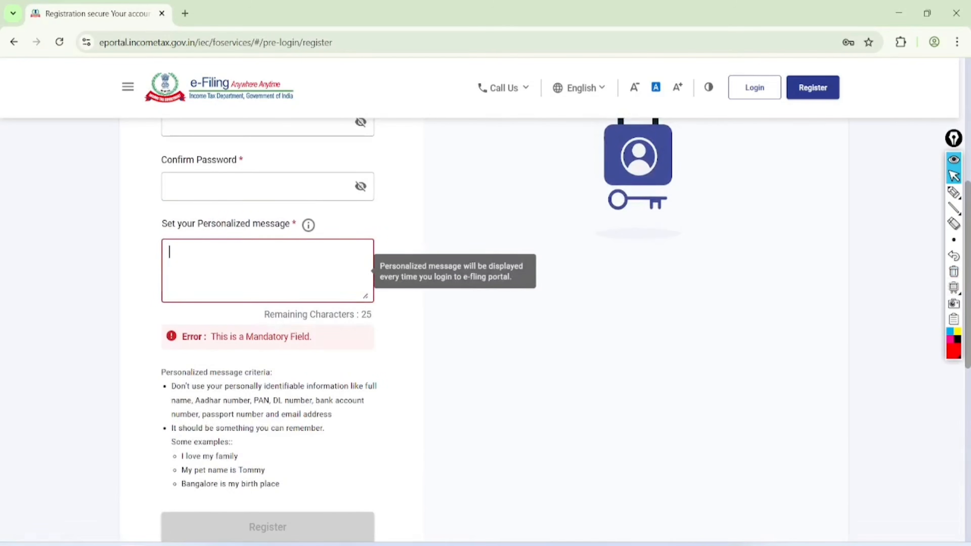
- Set the personalized message to "I LOVE MY INDIA"
click(952, 194)
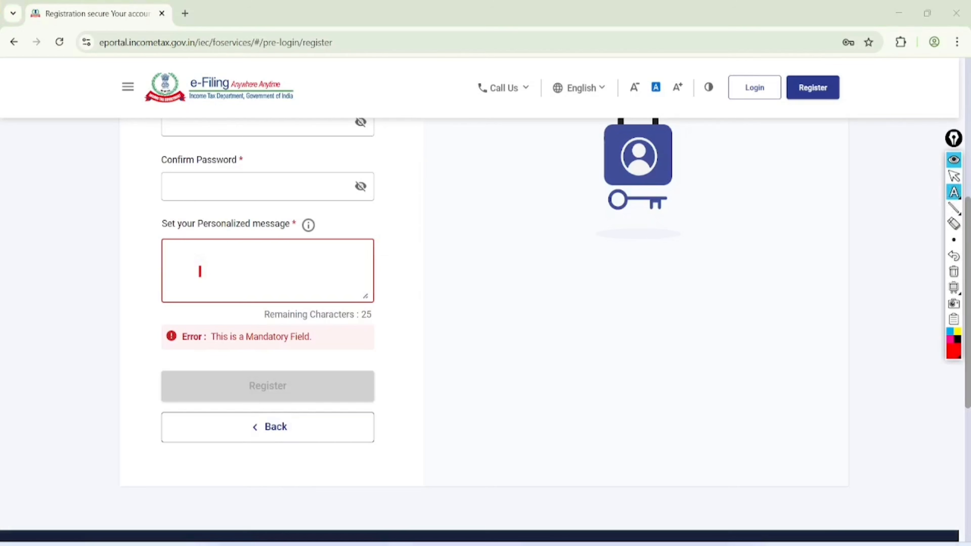
text(RO)
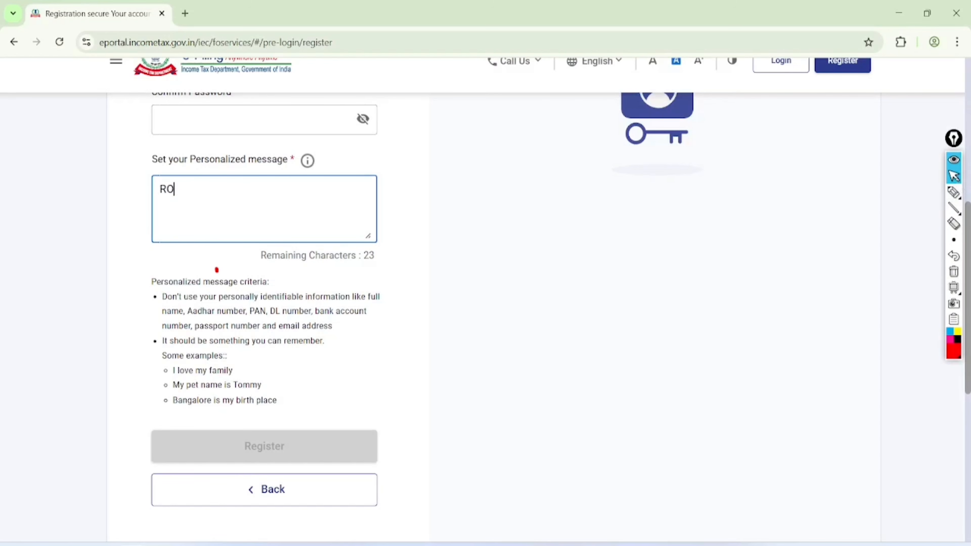
key(BackSpace)
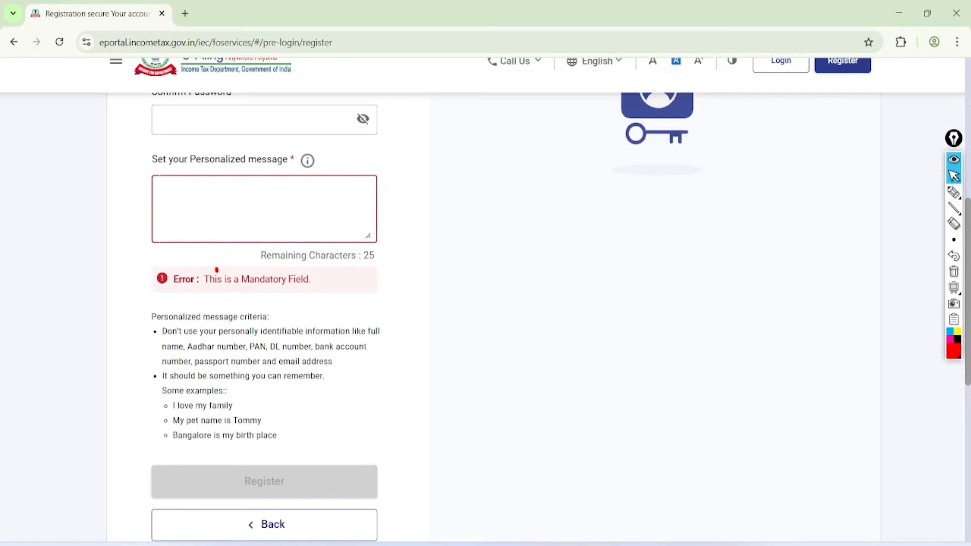
text(I LOVE)
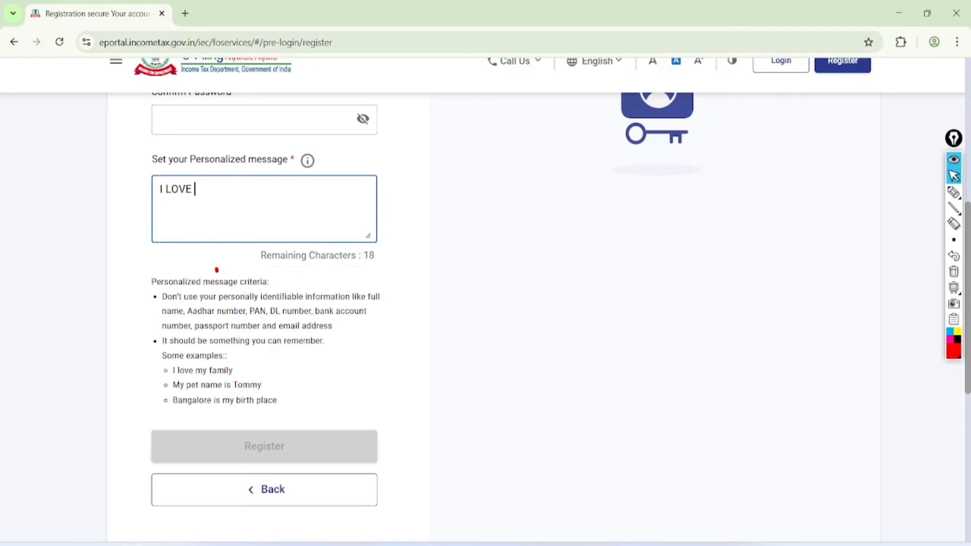
text( MY INDIA)
click(217, 270)
scroll(217, 270, up, 3)
- Circle the password strength message, the Confirm Password field and the Register option in red, adding a tick below the confirmed password
click(952, 193)
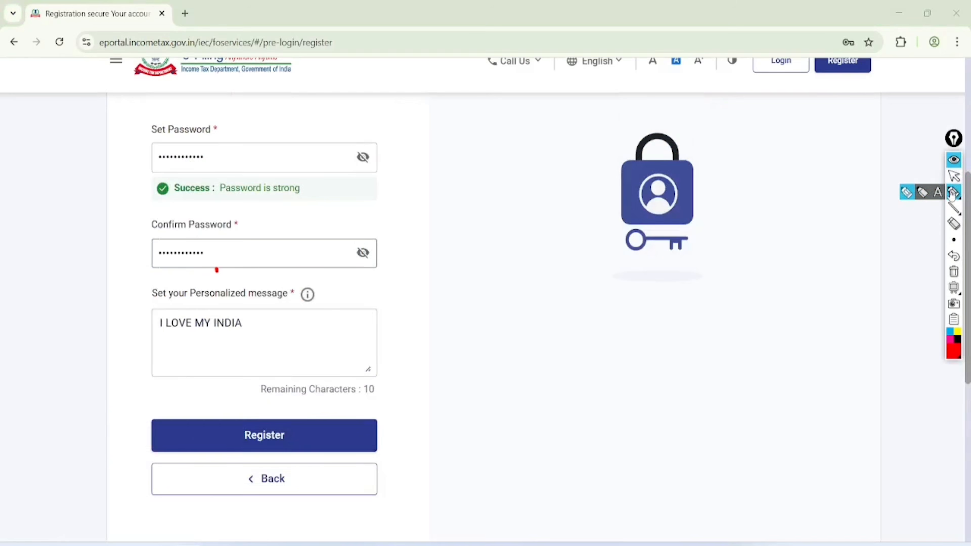
mouse_move(297, 163)
mouse_down()
mouse_move(205, 189)
mouse_move(330, 173)
mouse_move(280, 168)
mouse_up()
mouse_move(208, 212)
mouse_down()
mouse_move(149, 274)
mouse_move(209, 229)
mouse_up()
mouse_move(246, 264)
mouse_down()
mouse_move(255, 280)
mouse_move(321, 232)
mouse_up()
mouse_move(286, 376)
mouse_down()
mouse_move(253, 453)
mouse_move(275, 381)
mouse_up()
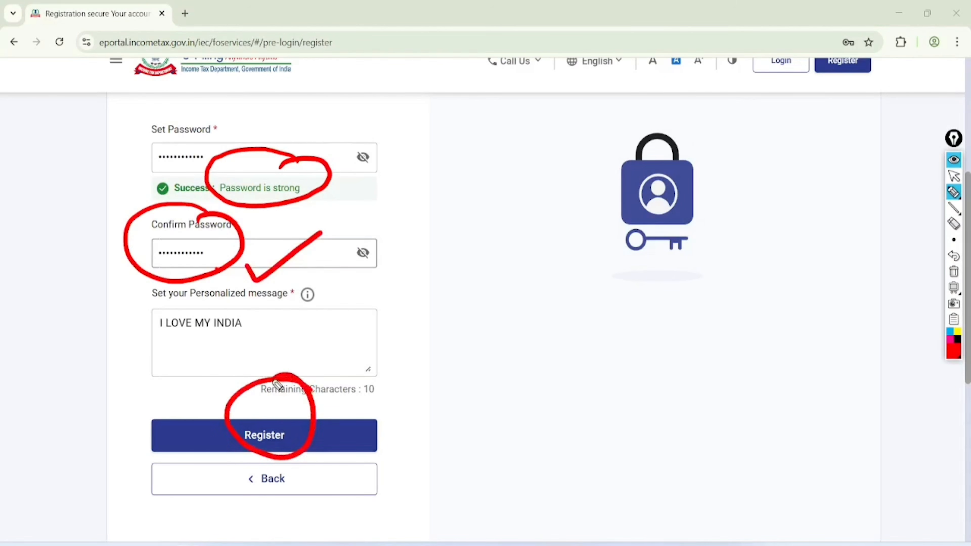
- Clear the red markings and submit the registration
key(Escape)
key(Delete)
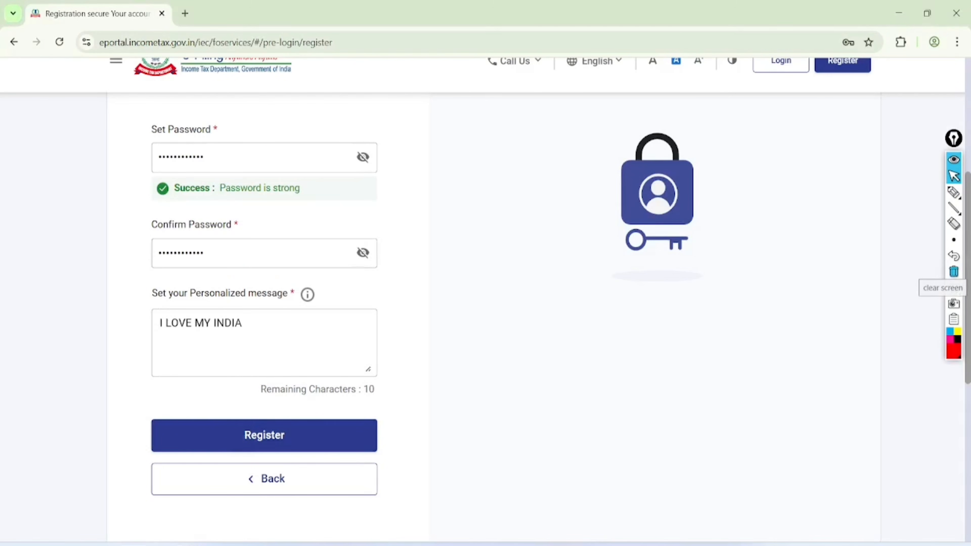
key(Return)
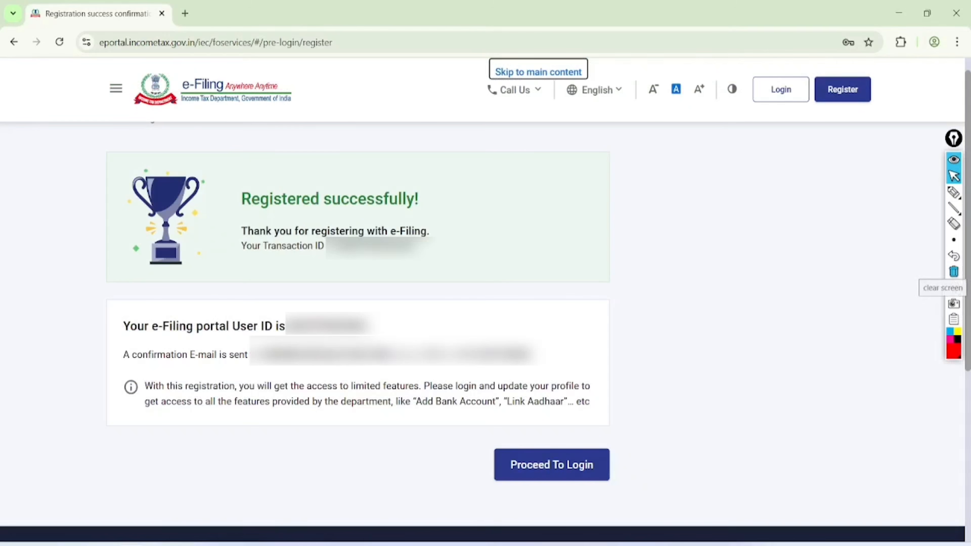
- Circle the trophy and the portal User ID in red, and underline the "Registered successfully!" heading and the Transaction ID
click(954, 193)
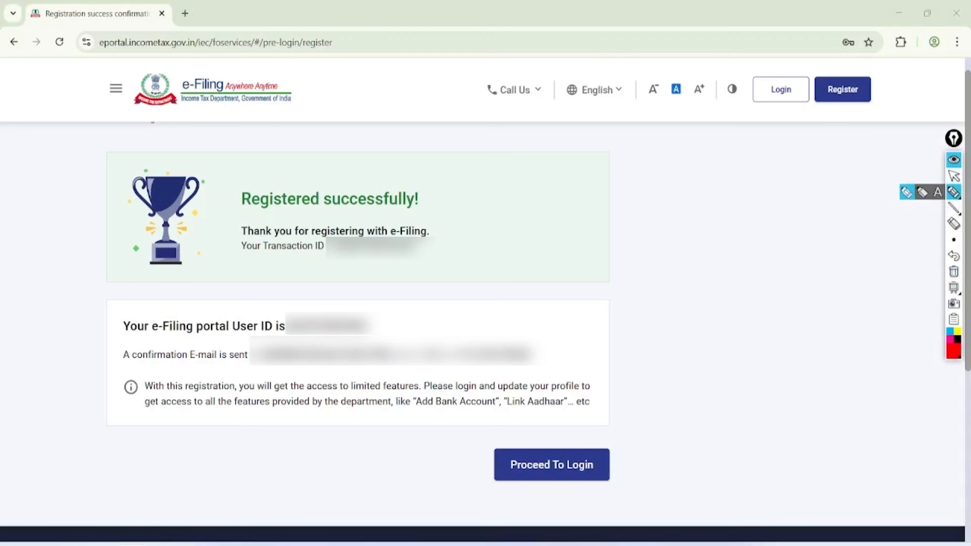
mouse_move(193, 138)
mouse_down()
mouse_move(108, 215)
mouse_move(214, 232)
mouse_move(154, 145)
mouse_up()
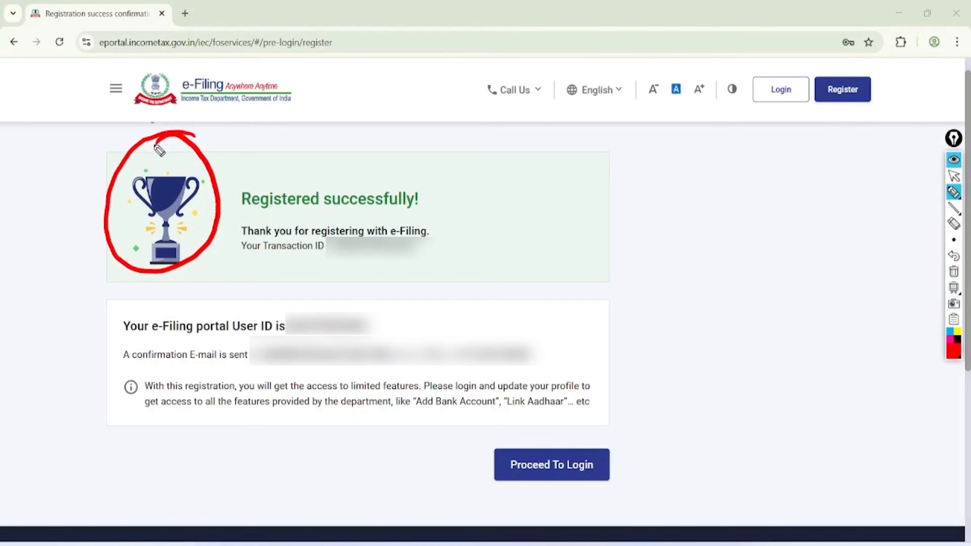
drag(237, 212, 419, 213)
drag(237, 258, 417, 258)
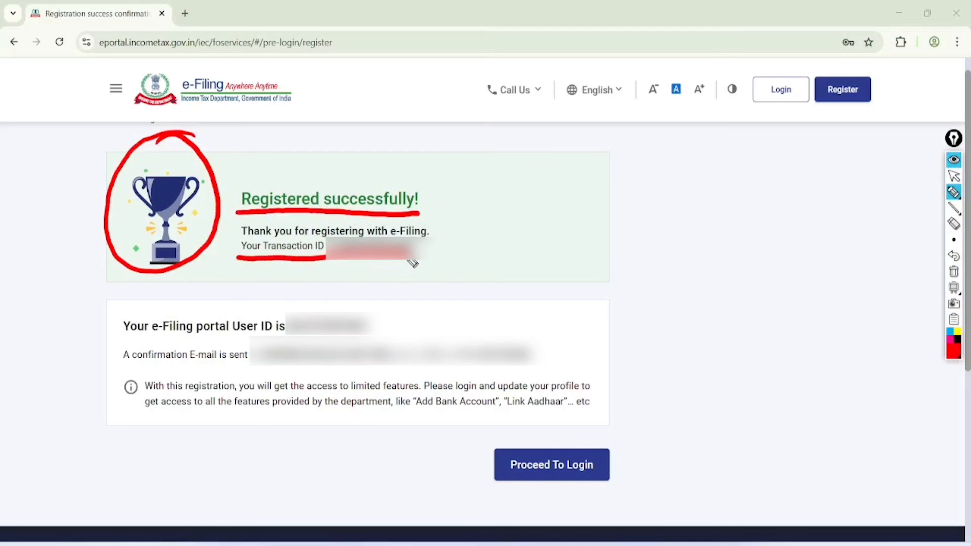
drag(242, 273, 433, 261)
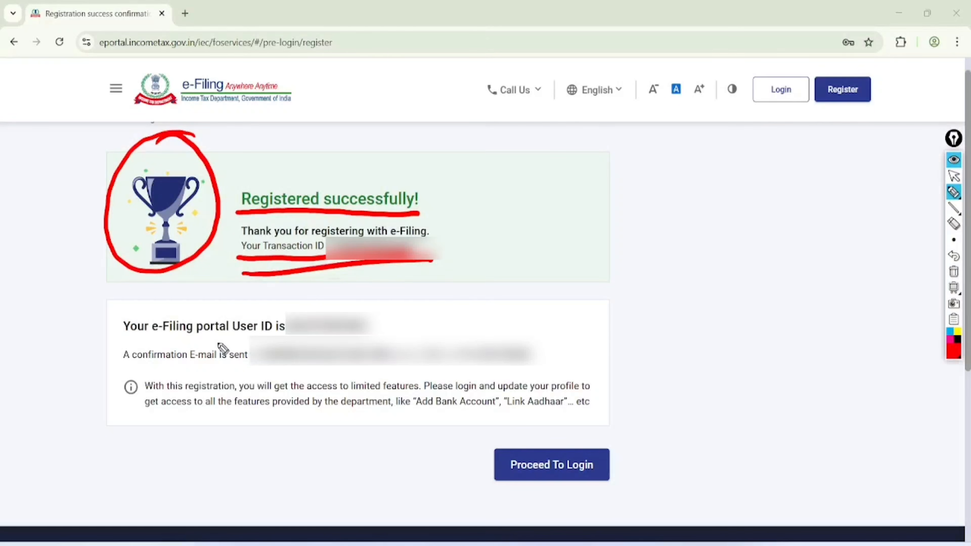
mouse_move(383, 309)
mouse_down()
mouse_move(356, 296)
mouse_move(318, 348)
mouse_up()
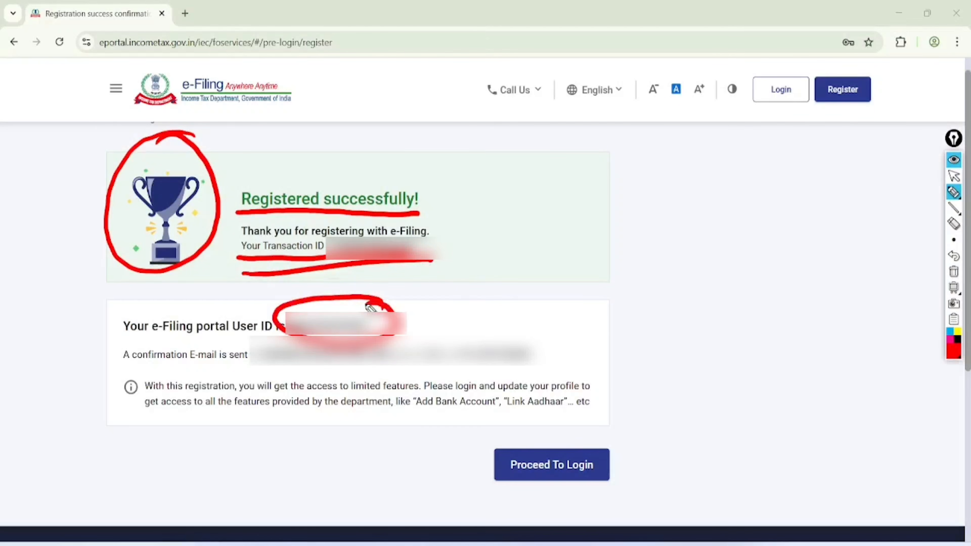
- Handwrite "Password" in red over the success banner and underline it twice
click(645, 319)
drag(584, 336, 597, 330)
mouse_move(441, 266)
mouse_down()
mouse_move(442, 279)
mouse_move(461, 274)
mouse_move(471, 254)
mouse_move(495, 255)
mouse_move(521, 239)
mouse_move(546, 195)
mouse_move(559, 201)
mouse_up()
mouse_move(490, 284)
mouse_down()
mouse_move(554, 224)
mouse_move(560, 231)
mouse_up()
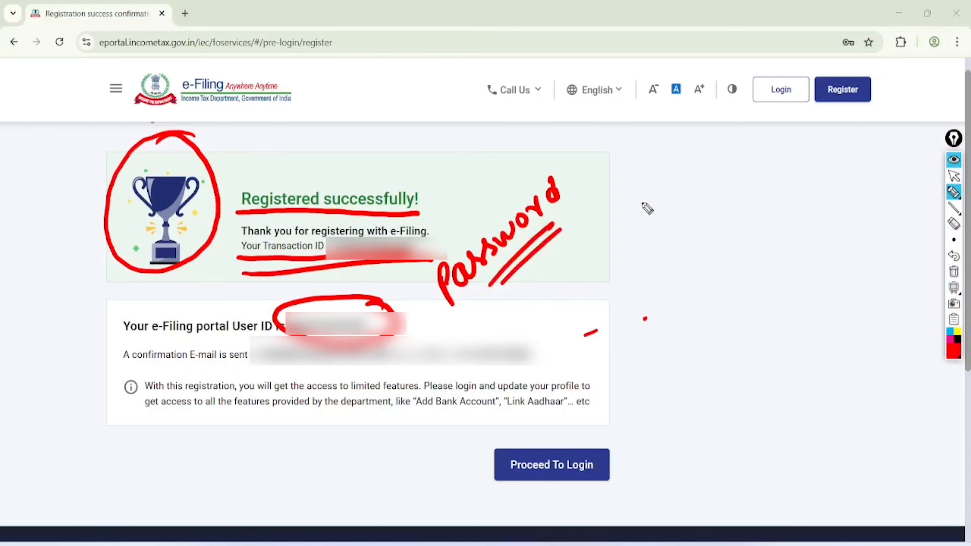
- Handwrite "Aadhar OTP" in red beside the success banner, underline it and circle the whole note
mouse_move(642, 203)
mouse_down()
mouse_move(704, 156)
mouse_move(728, 156)
mouse_move(755, 135)
mouse_up()
mouse_move(694, 208)
mouse_down()
mouse_move(685, 212)
mouse_move(716, 175)
mouse_up()
mouse_move(707, 179)
mouse_down()
mouse_move(721, 213)
mouse_move(737, 189)
mouse_move(731, 195)
mouse_up()
mouse_move(697, 242)
mouse_down()
mouse_move(751, 203)
mouse_move(751, 221)
mouse_up()
mouse_move(767, 94)
mouse_down()
mouse_move(767, 257)
mouse_move(705, 100)
mouse_up()
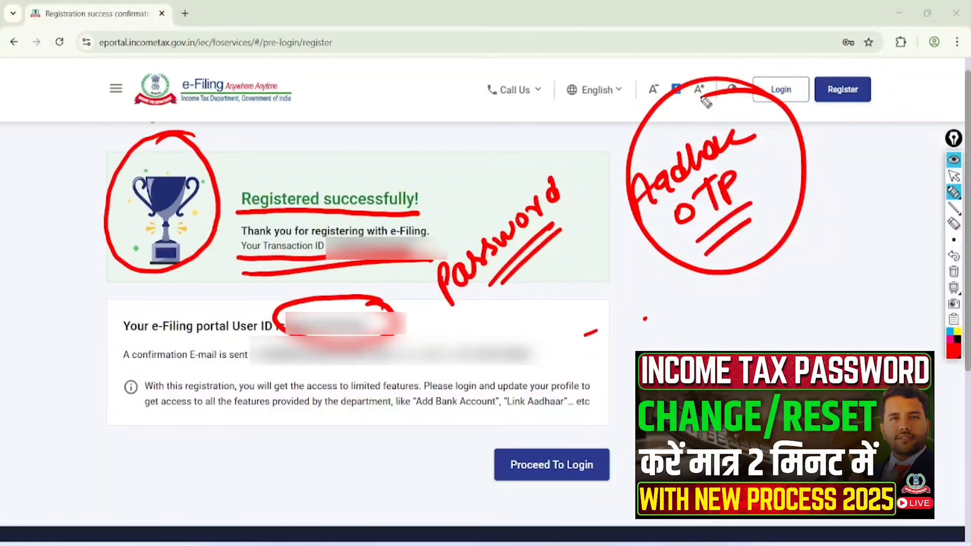
- Underline the contact details in the confirmation e-mail line in red, and clear all the markings
drag(248, 364, 537, 367)
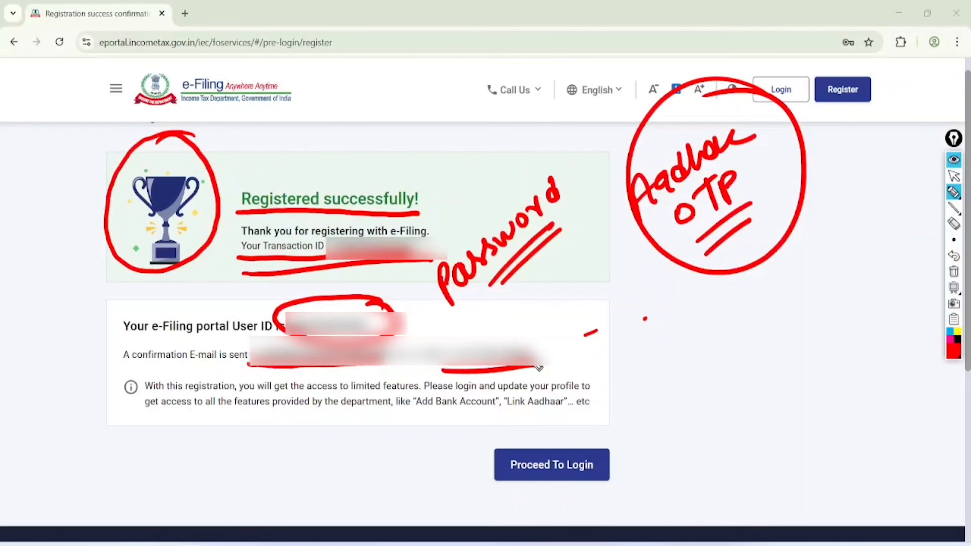
click(954, 176)
click(954, 271)
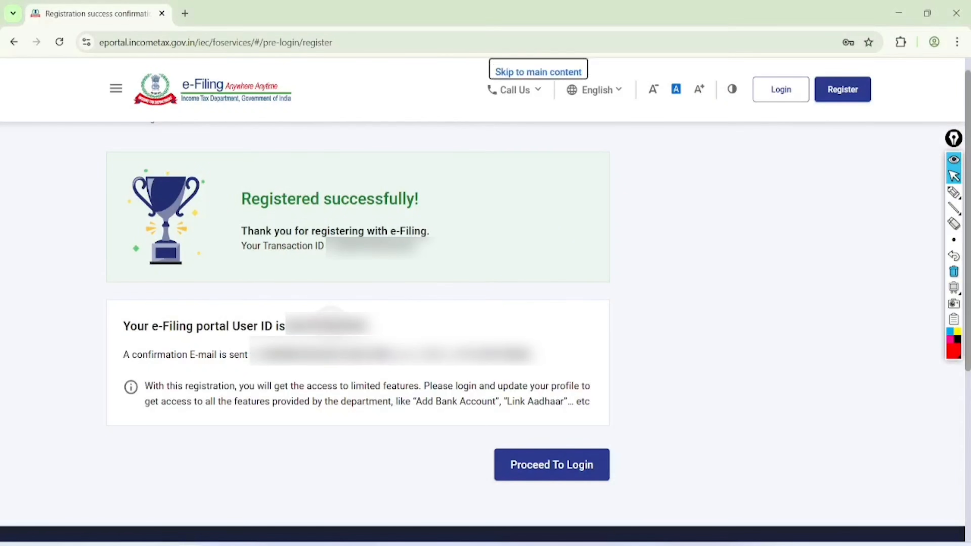
- Proceed to login, submit the account's User ID and confirm the displayed secure access message
click(568, 459)
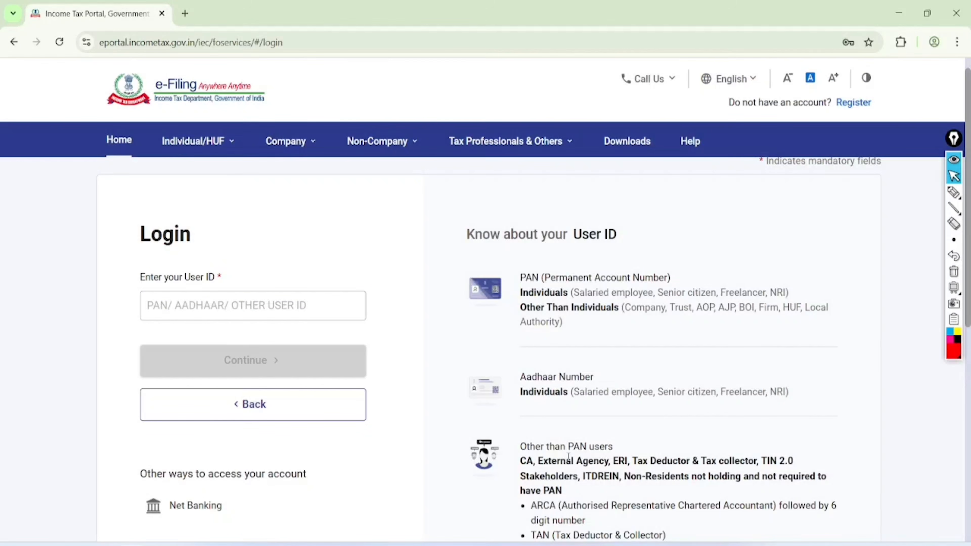
scroll(568, 458, down, 1)
click(179, 269)
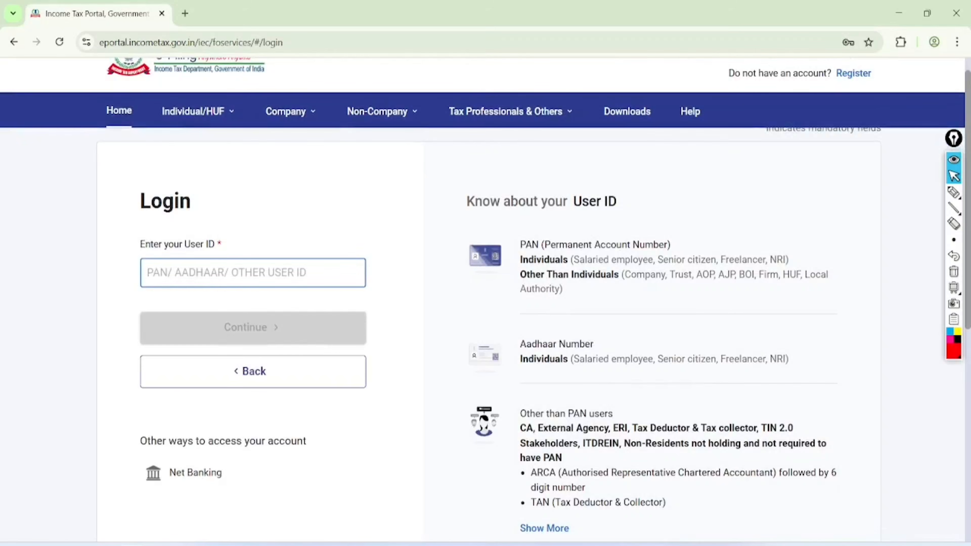
key(ctrl+v)
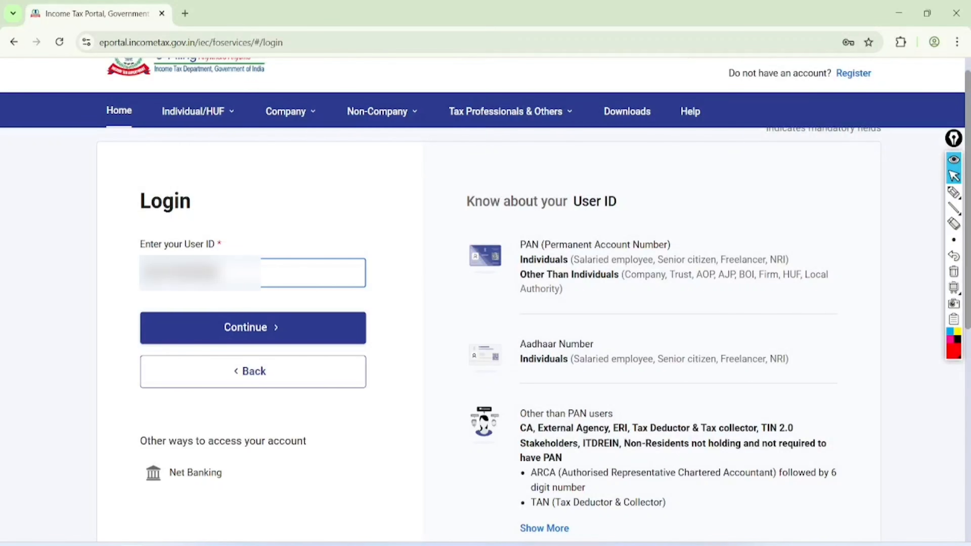
click(268, 327)
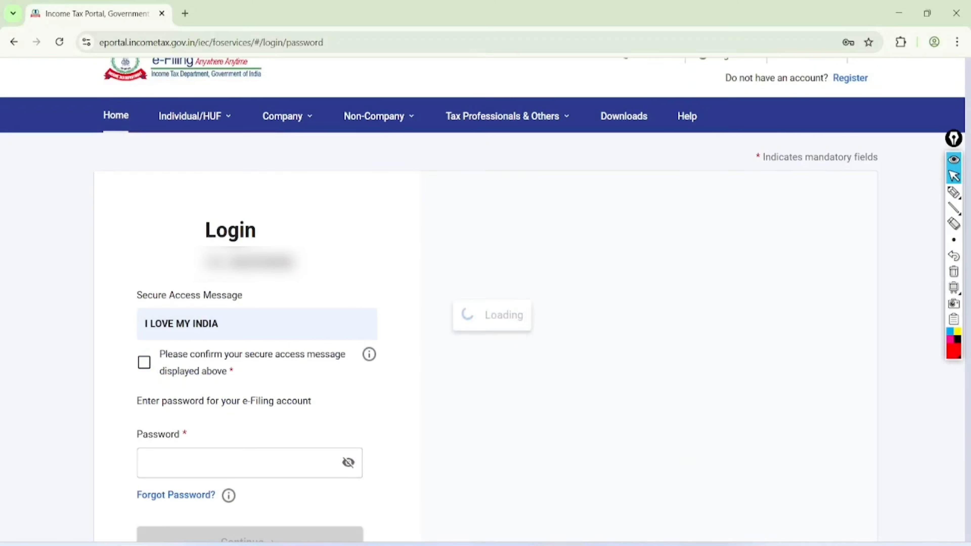
click(147, 362)
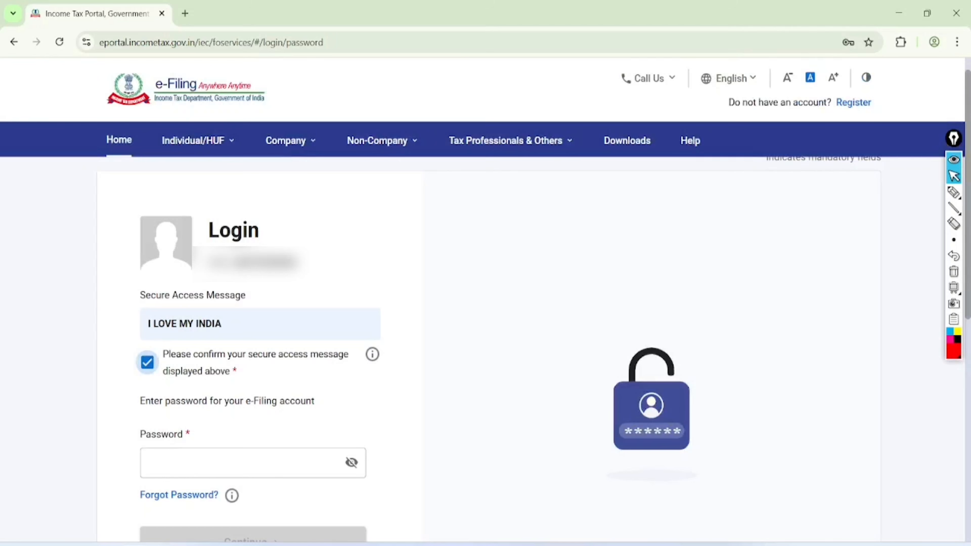
- Mark the Secure Access Message, the Password field and the Continue option in red on the login page
click(954, 193)
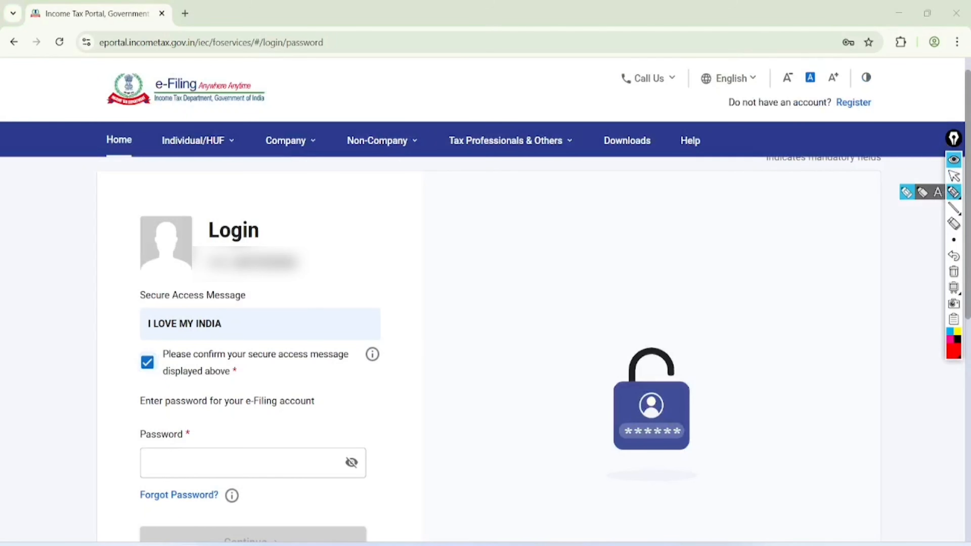
mouse_move(224, 287)
mouse_down()
mouse_move(153, 280)
mouse_move(201, 338)
mouse_move(228, 287)
mouse_move(315, 282)
mouse_move(403, 234)
mouse_up()
mouse_move(255, 450)
mouse_down()
mouse_move(266, 454)
mouse_move(349, 380)
mouse_up()
mouse_move(284, 489)
mouse_down()
mouse_move(199, 528)
mouse_move(202, 539)
mouse_up()
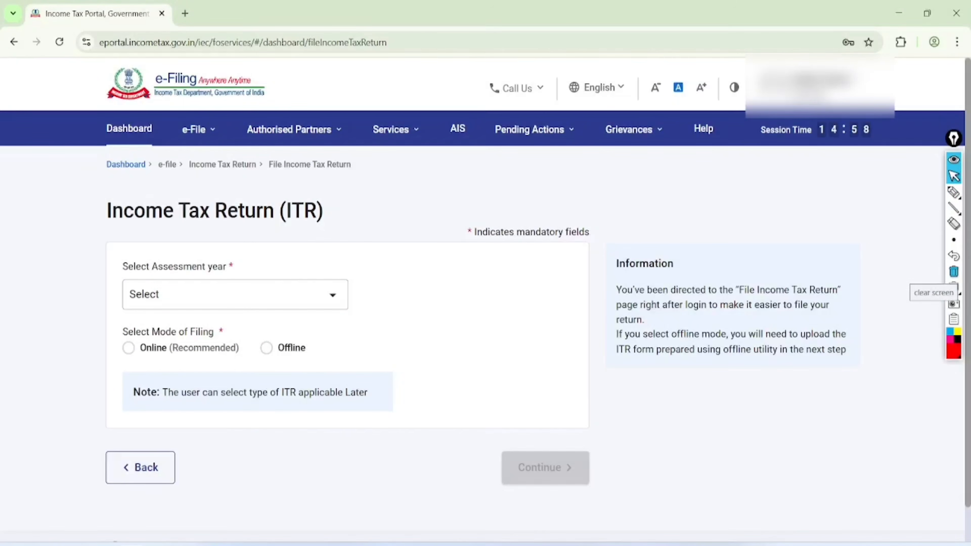
- Circle the main menu entries from Dashboard to Help in red, draw an arrow down from AIS, and clear the markings
click(954, 192)
drag(153, 79, 122, 82)
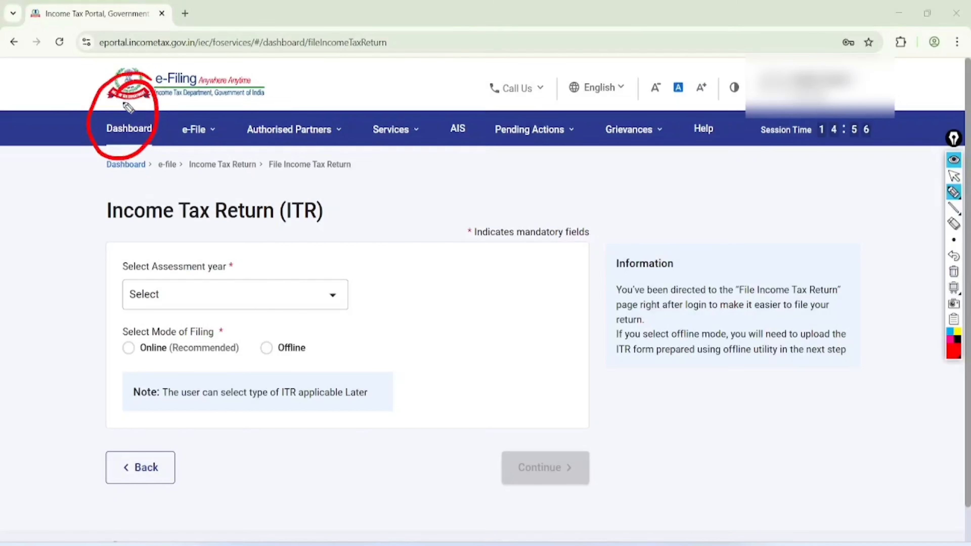
mouse_move(206, 98)
mouse_down()
mouse_move(220, 141)
mouse_move(195, 102)
mouse_up()
mouse_move(262, 93)
mouse_down()
mouse_move(297, 109)
mouse_move(299, 101)
mouse_move(480, 100)
mouse_move(624, 155)
mouse_move(704, 153)
mouse_move(705, 124)
mouse_up()
drag(444, 150, 433, 370)
drag(411, 340, 450, 353)
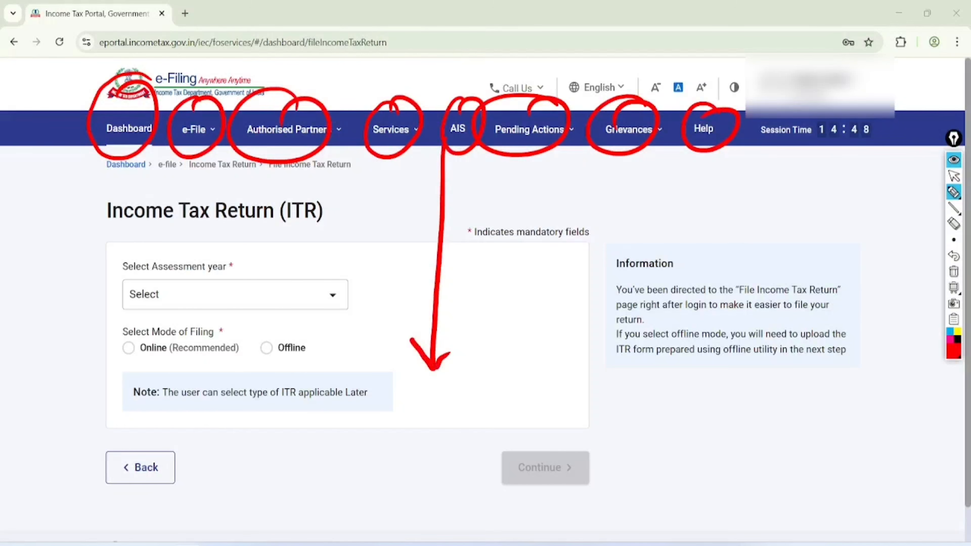
click(954, 176)
click(953, 272)
- Open the AIS Compliance Portal and enter its AIS section, first circling that section's name in red and clearing the mark
click(458, 129)
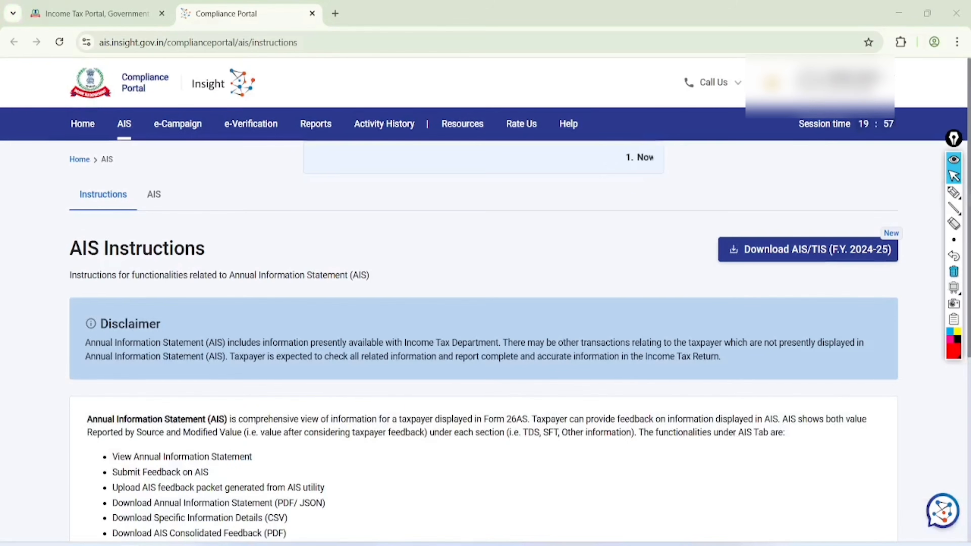
click(954, 192)
mouse_move(157, 162)
mouse_down()
mouse_move(178, 163)
mouse_move(144, 171)
mouse_up()
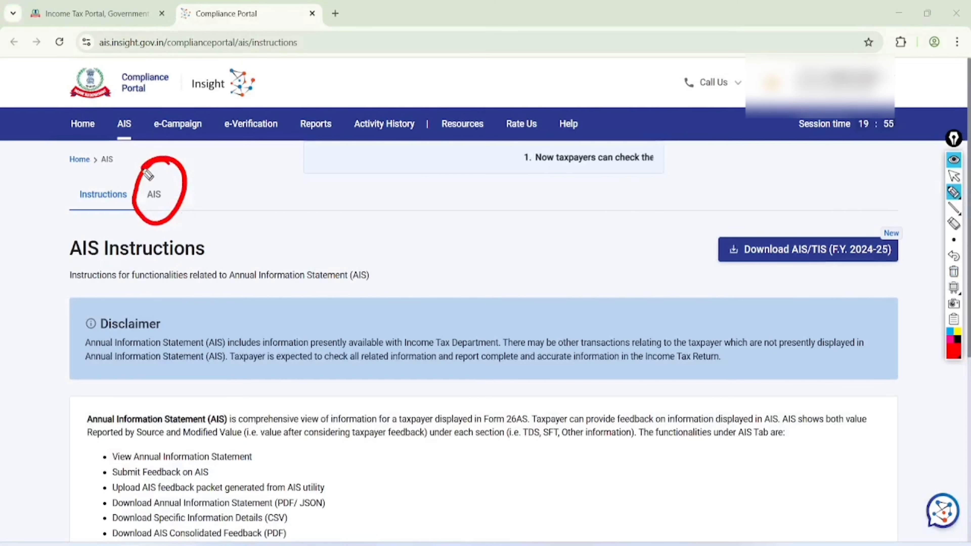
click(953, 176)
click(954, 272)
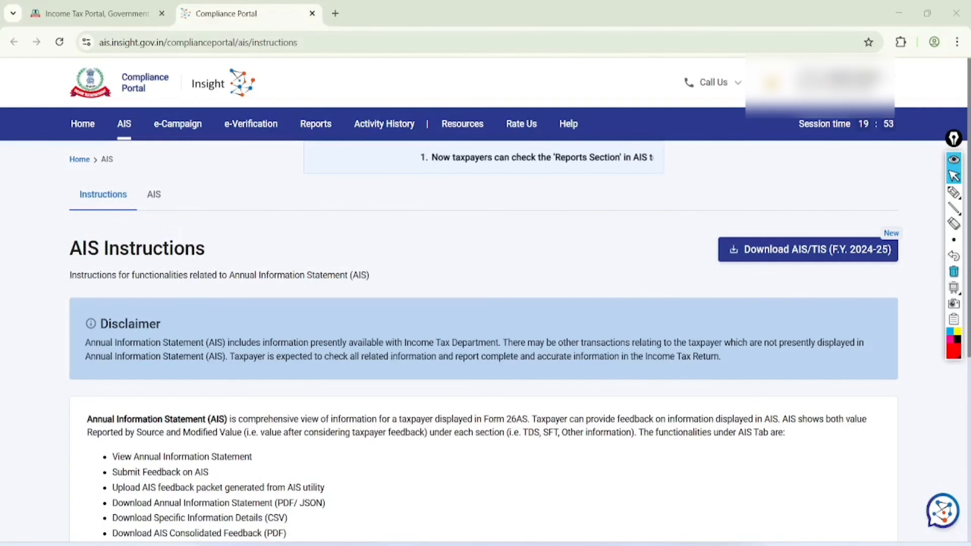
click(165, 195)
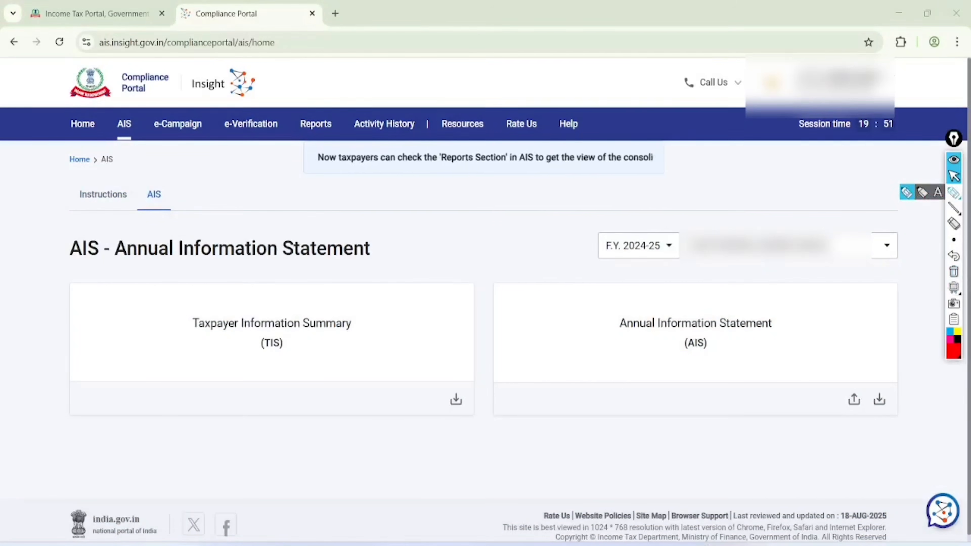
- Circle the financial year selector in red, clear the mark, and show the list of available financial years
click(953, 192)
mouse_move(674, 211)
mouse_down()
mouse_move(596, 271)
mouse_move(603, 216)
mouse_move(658, 212)
mouse_up()
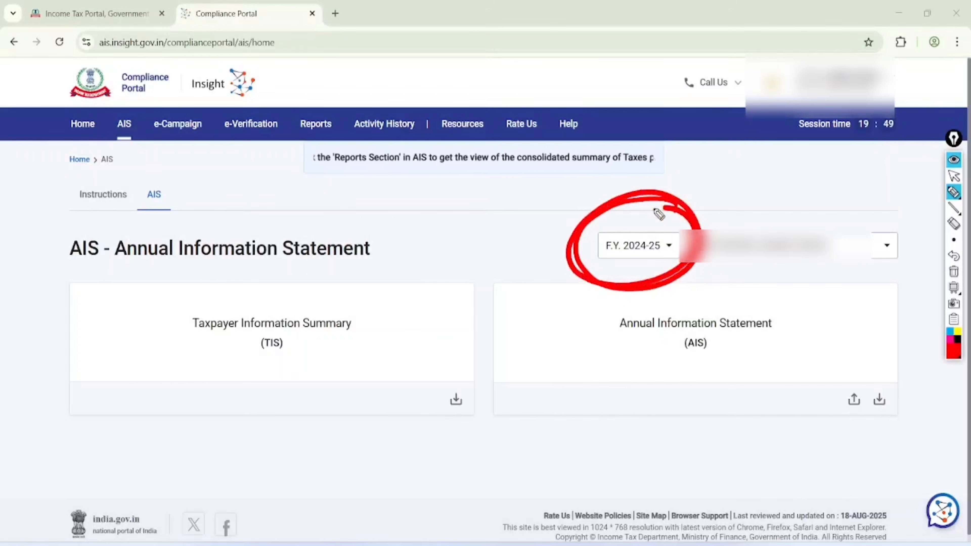
click(954, 176)
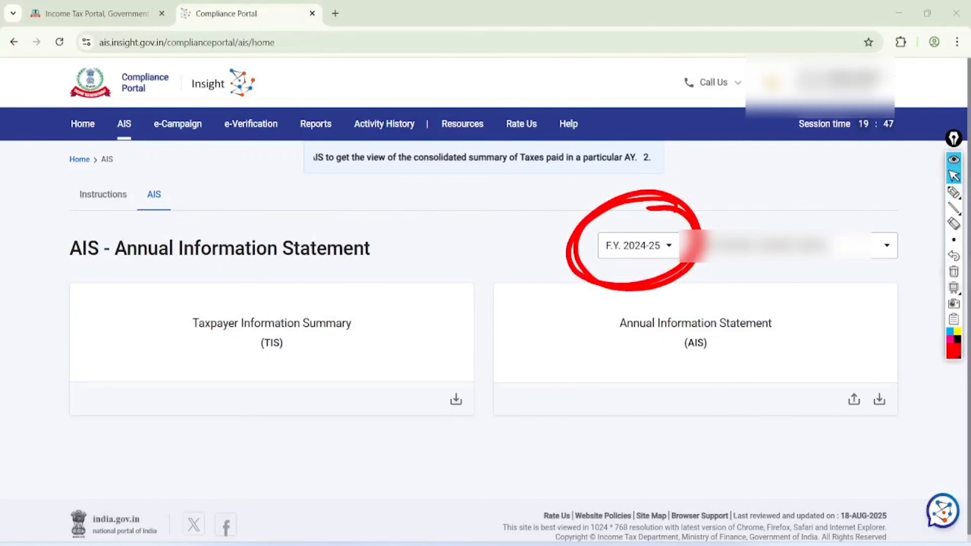
click(954, 272)
click(637, 246)
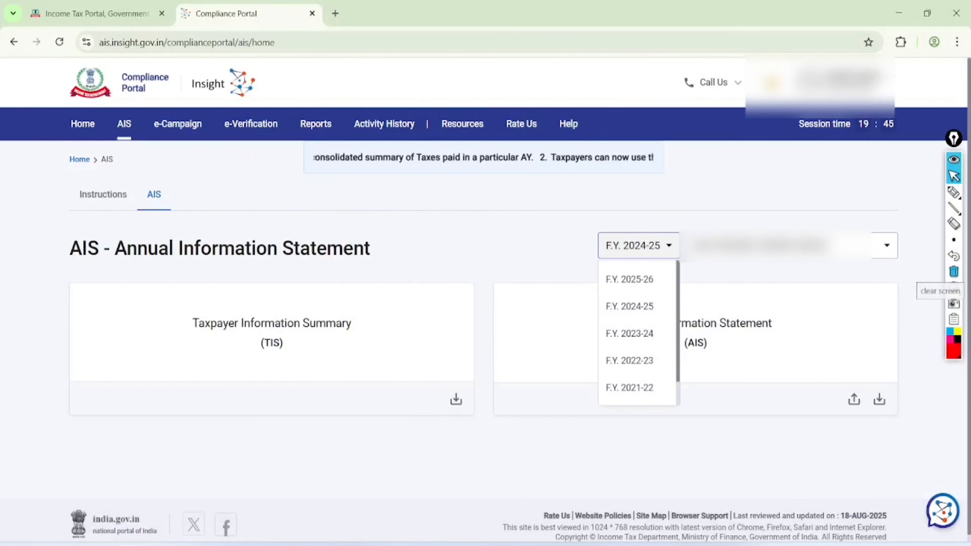
scroll(637, 333, down, 1)
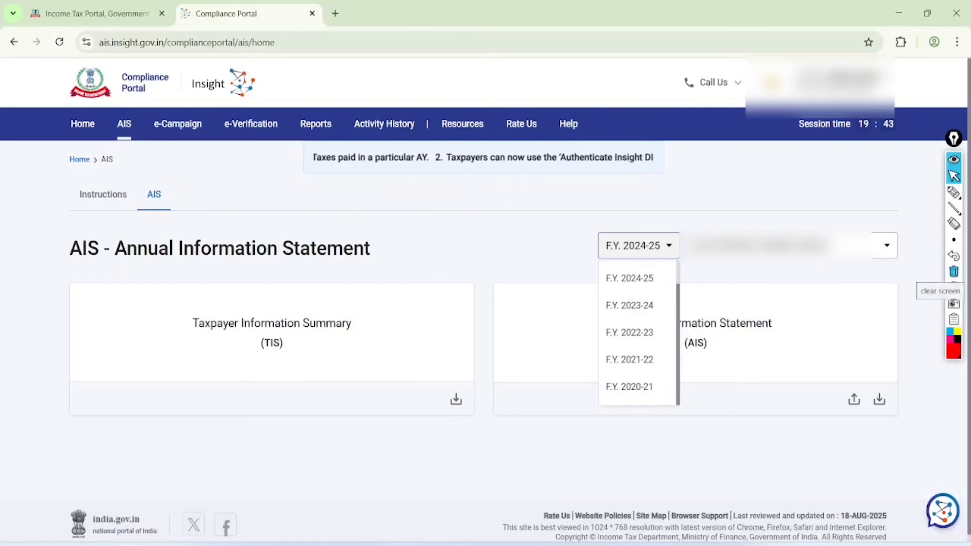
- Circle the Taxpayer Information Summary (TIS) tile in red, clear the mark, and open that summary
click(954, 193)
mouse_move(328, 232)
mouse_down()
mouse_move(195, 391)
mouse_move(254, 235)
mouse_move(382, 288)
mouse_move(286, 291)
mouse_up()
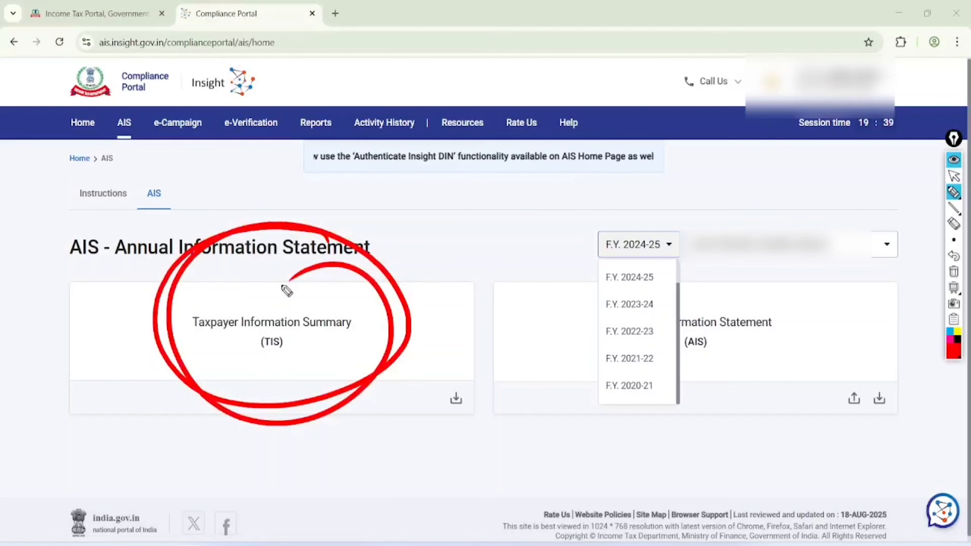
click(954, 176)
click(953, 272)
click(288, 339)
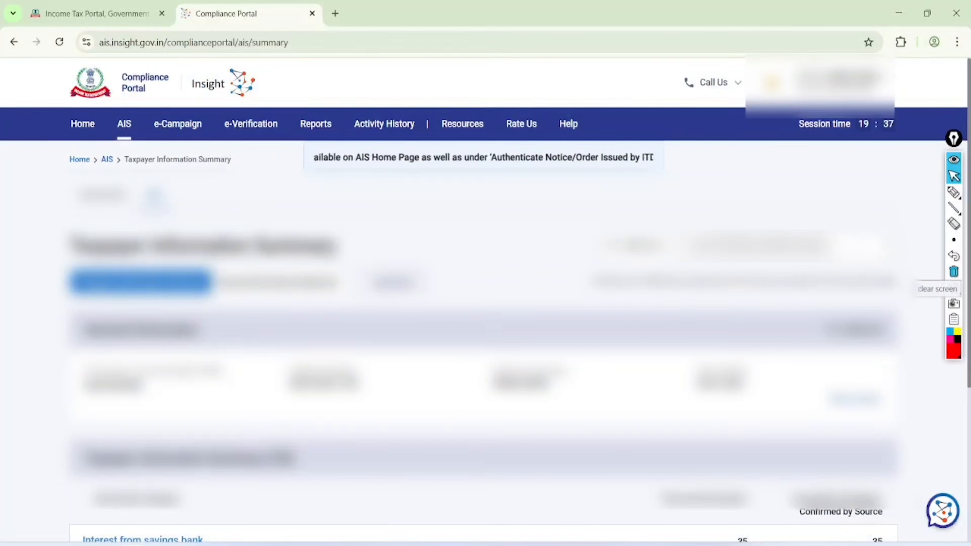
- Tick the savings interest, securities sale and securities purchase categories in red in the TIS table, and circle Winnings from Online Games
scroll(483, 306, down, 5)
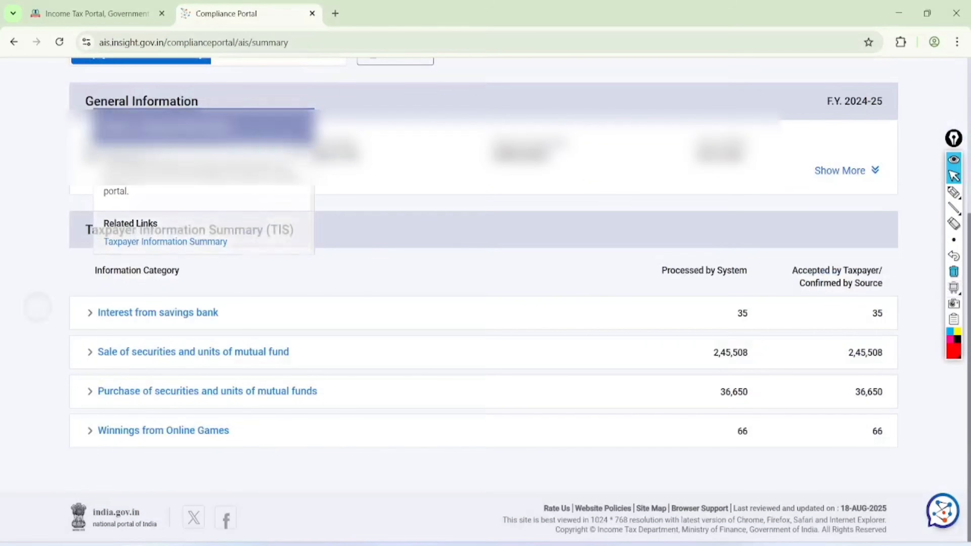
click(954, 193)
drag(242, 302, 333, 252)
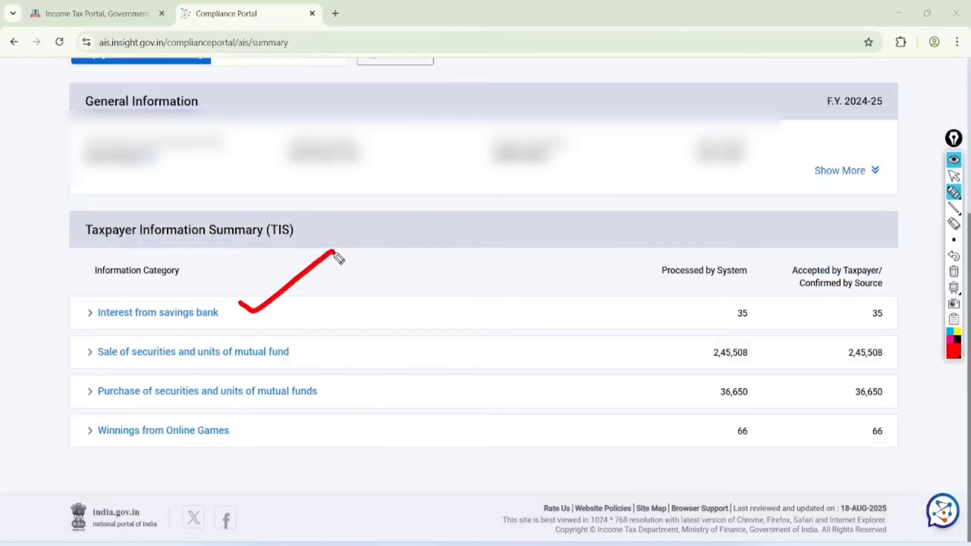
mouse_move(256, 419)
mouse_down()
mouse_move(128, 411)
mouse_move(220, 459)
mouse_move(248, 420)
mouse_up()
drag(314, 342, 384, 312)
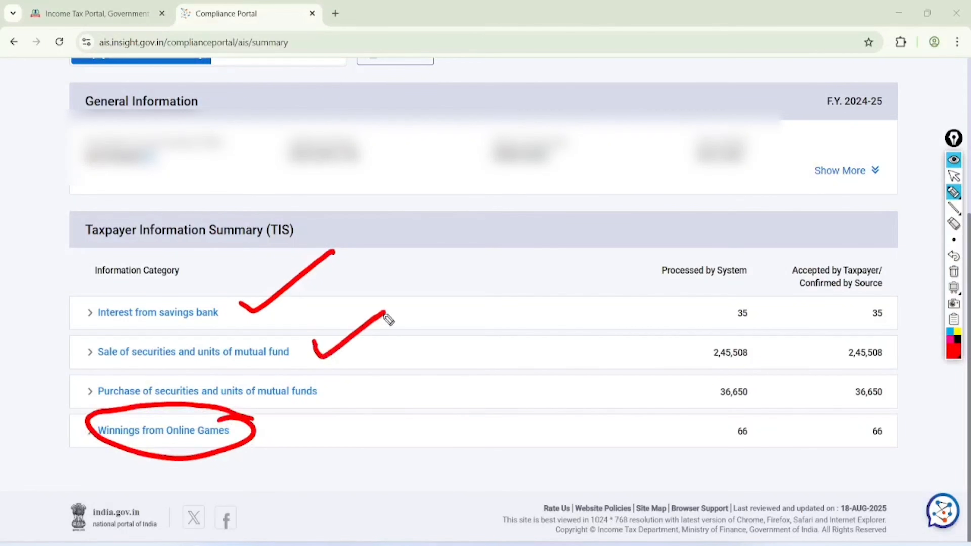
mouse_move(326, 385)
mouse_down()
mouse_move(336, 398)
mouse_move(408, 351)
mouse_up()
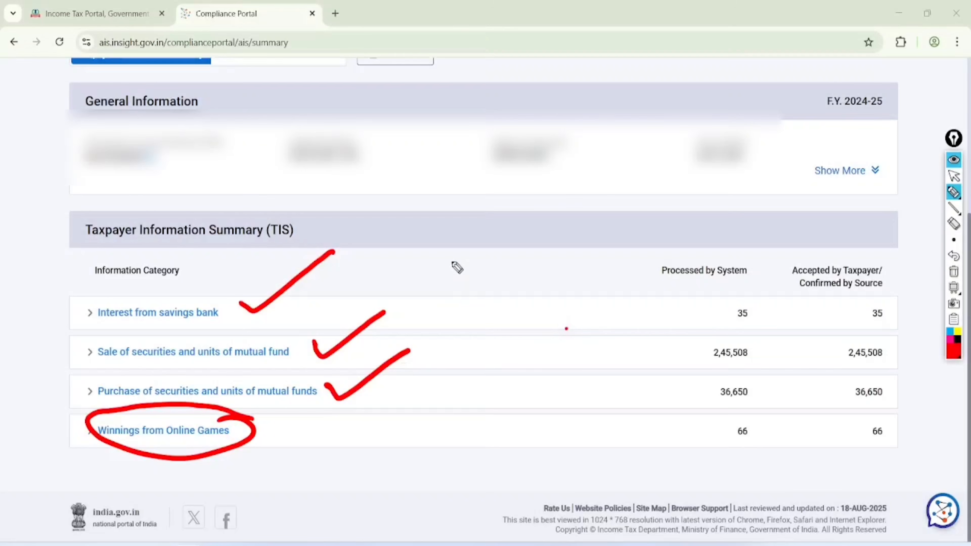
- Handwrite "ITR 1/2/3/4" in red over the middle of the TIS table and underline it twice
mouse_move(448, 254)
mouse_down()
mouse_move(459, 282)
mouse_move(481, 226)
mouse_up()
mouse_move(476, 231)
mouse_down()
mouse_move(483, 259)
mouse_move(517, 239)
mouse_up()
click(454, 312)
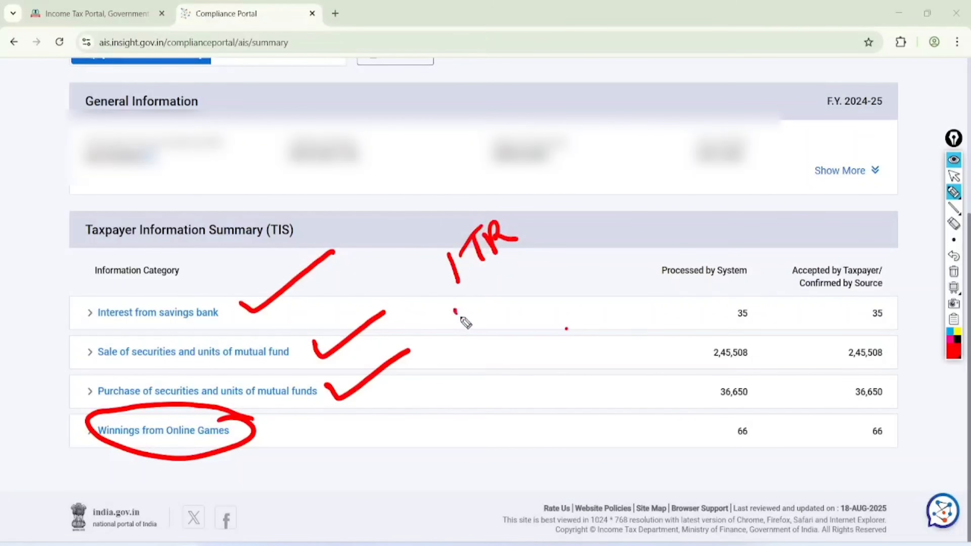
mouse_move(456, 322)
mouse_down()
mouse_move(511, 297)
mouse_move(580, 236)
mouse_up()
drag(484, 347, 581, 264)
drag(494, 356, 570, 289)
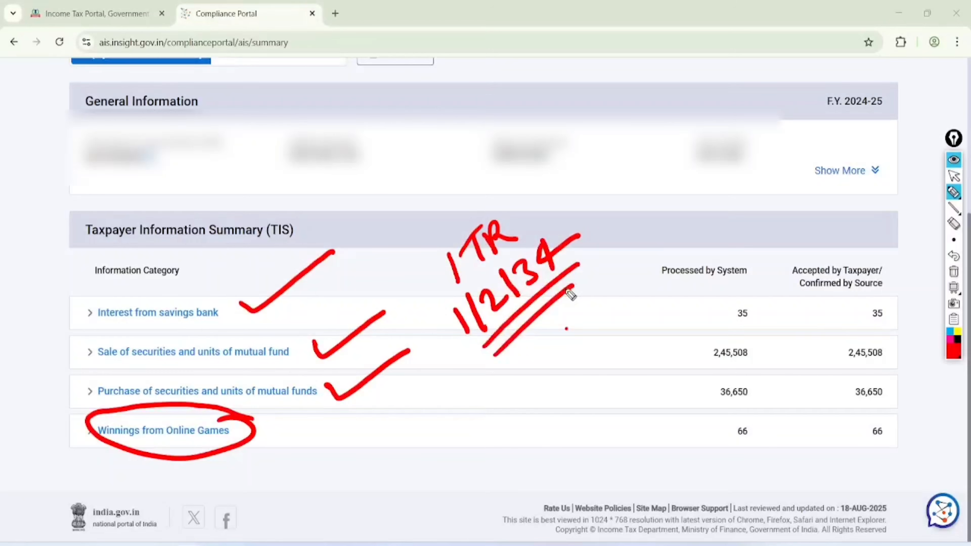
- Handwrite "Like" and "Sub." in red below the ITR note and double-underline the second word
mouse_move(431, 432)
mouse_down()
mouse_move(436, 456)
mouse_move(498, 398)
mouse_up()
mouse_move(484, 436)
mouse_down()
mouse_move(490, 473)
mouse_move(469, 475)
mouse_move(497, 420)
mouse_up()
mouse_move(500, 438)
mouse_down()
mouse_move(509, 416)
mouse_move(514, 433)
mouse_up()
click(520, 416)
drag(496, 482, 537, 427)
drag(510, 489, 539, 443)
- Handwrite "Comment" and "Shares" in red beside the earlier notes, underline each twice, and leave drawing mode
drag(539, 354, 537, 382)
mouse_move(547, 350)
mouse_down()
mouse_move(543, 359)
mouse_move(604, 310)
mouse_move(609, 268)
mouse_move(610, 317)
mouse_up()
mouse_move(574, 359)
mouse_down()
mouse_move(630, 305)
mouse_move(633, 316)
mouse_up()
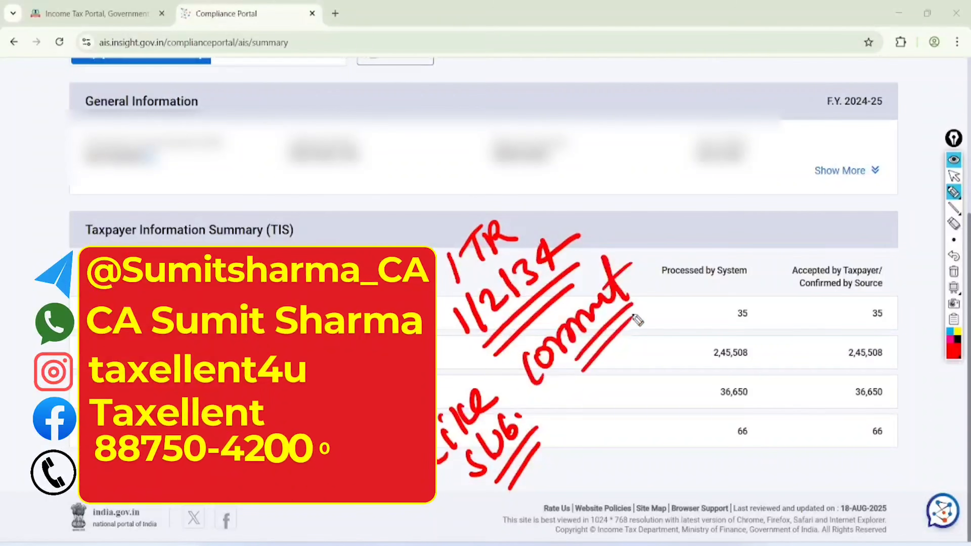
mouse_move(582, 399)
mouse_down()
mouse_move(574, 435)
mouse_move(599, 403)
mouse_move(650, 371)
mouse_up()
drag(604, 426, 647, 389)
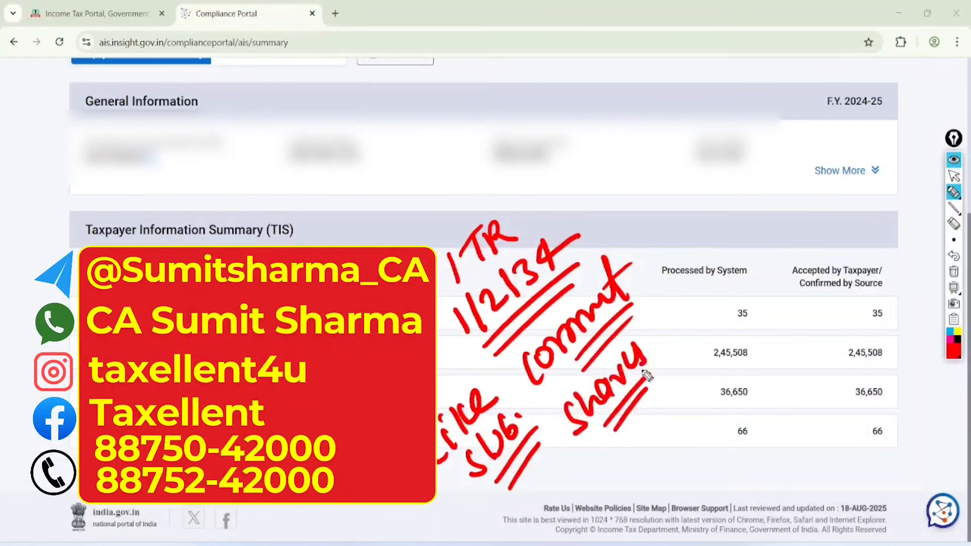
key(Escape)
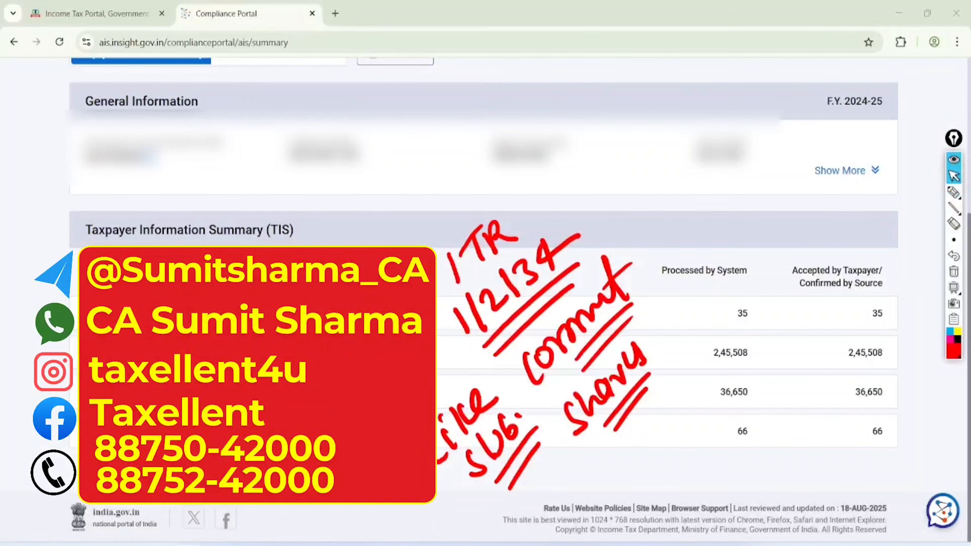